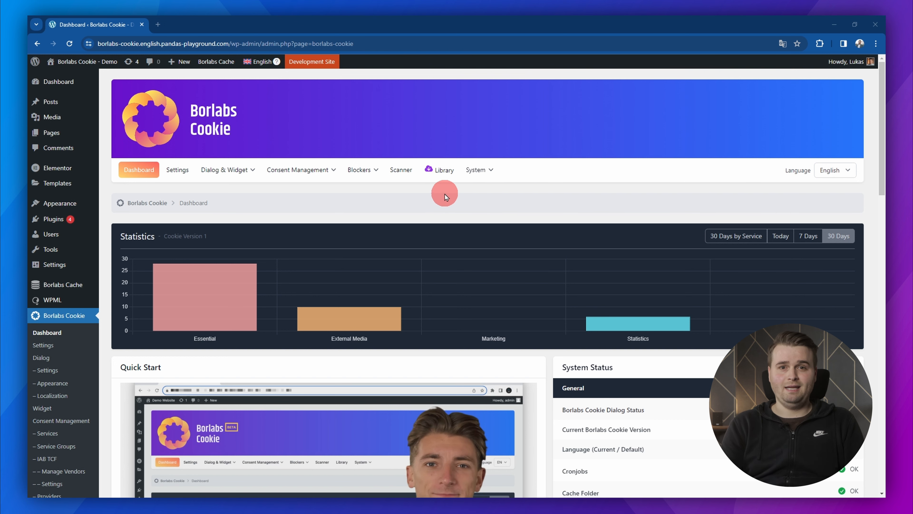
# - Open the package library, filter it to Content Blockers, and examine which content blocker packages are offered
pyautogui.click(443, 176)
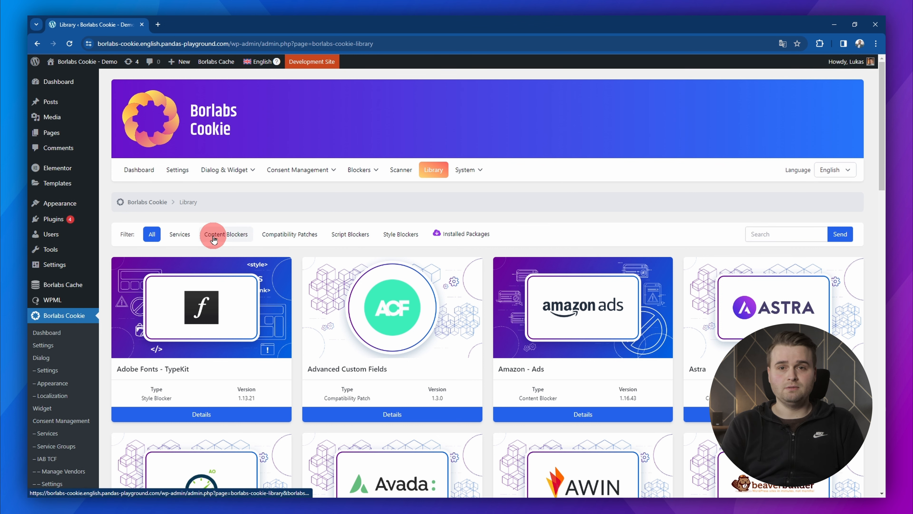
pyautogui.click(223, 236)
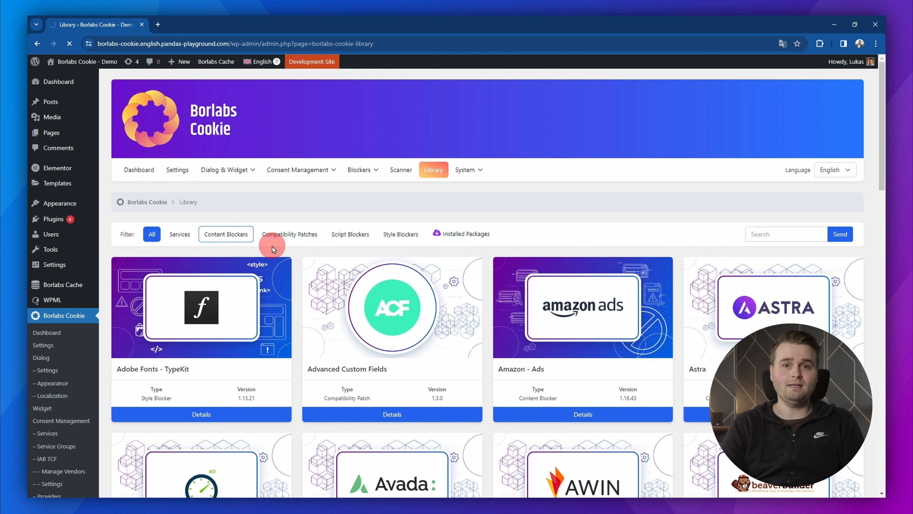
pyautogui.scroll(-3, 659, 218)
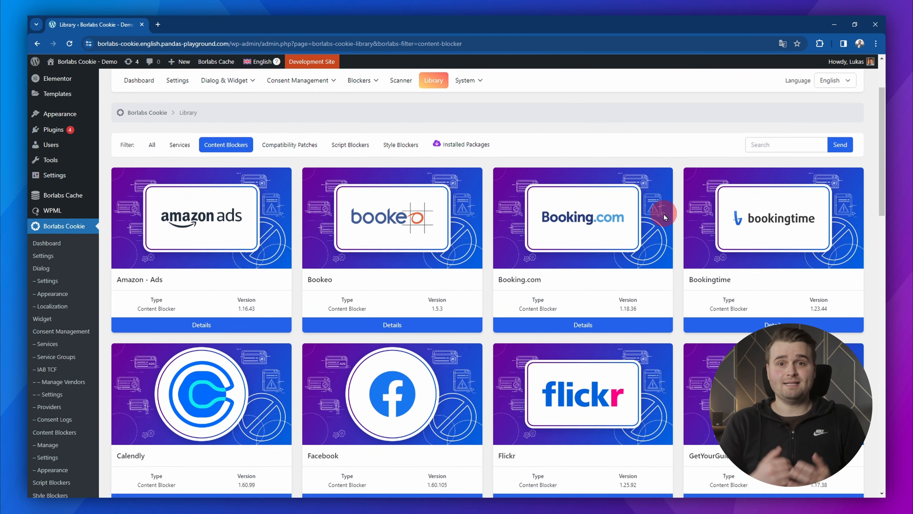
pyautogui.scroll(-1, 826, 185)
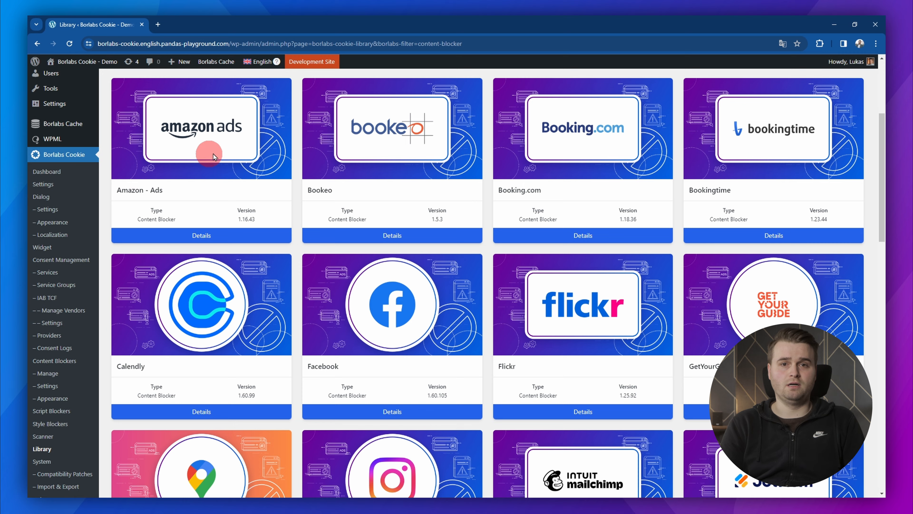
pyautogui.scroll(-1, 181, 460)
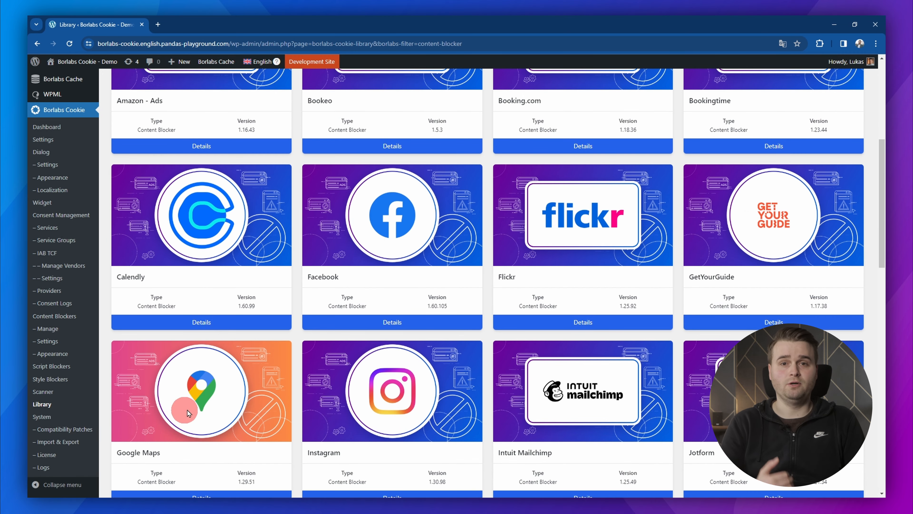
pyautogui.scroll(4, 251, 351)
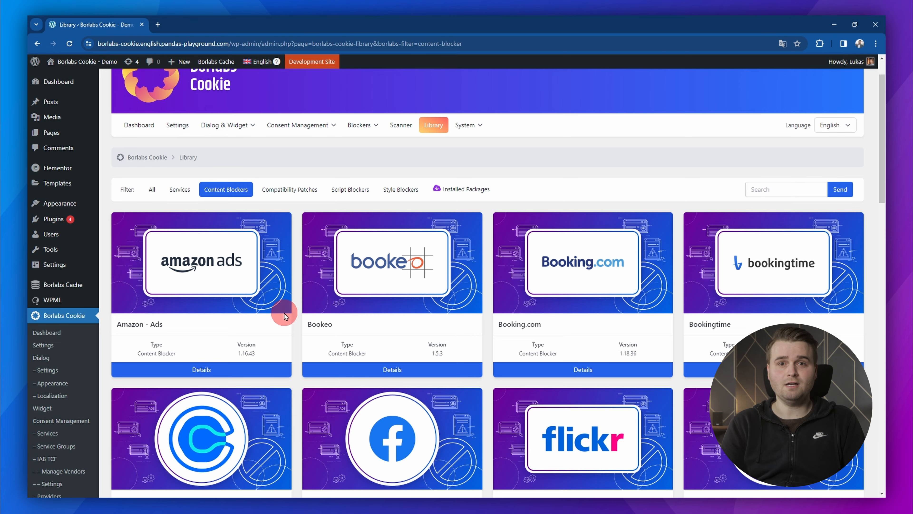
pyautogui.scroll(1, 285, 316)
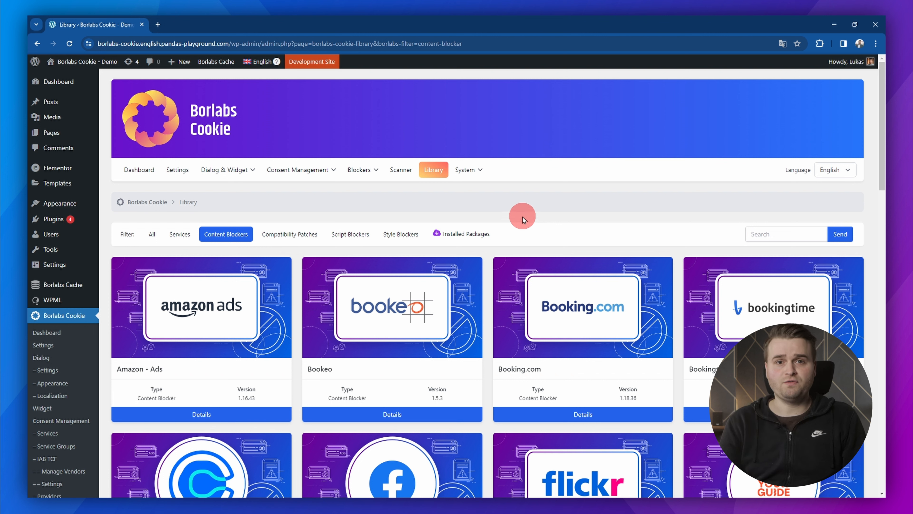
pyautogui.click(789, 234)
pyautogui.click(786, 218)
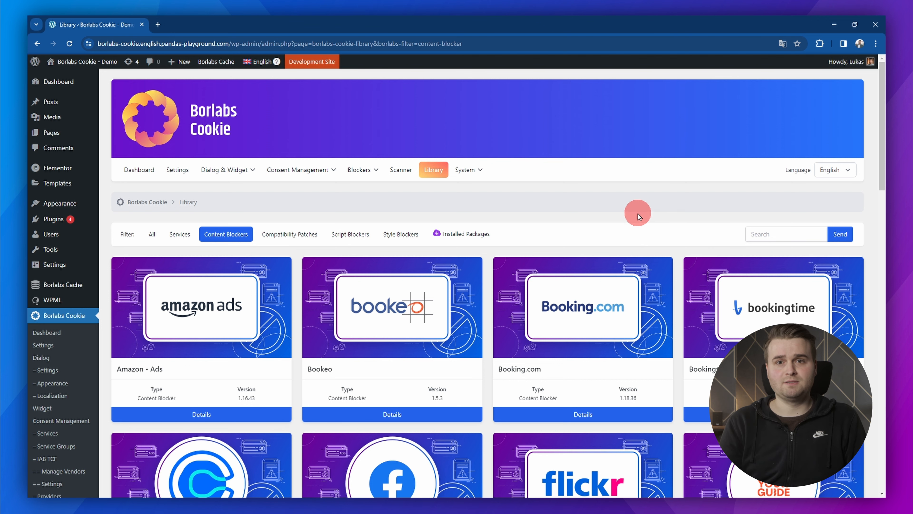
pyautogui.scroll(-5, 186, 317)
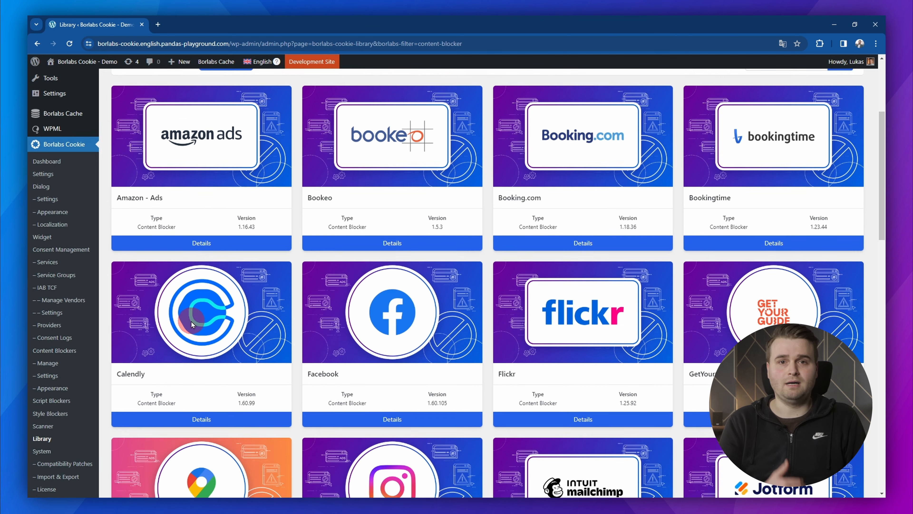
pyautogui.scroll(5, 252, 359)
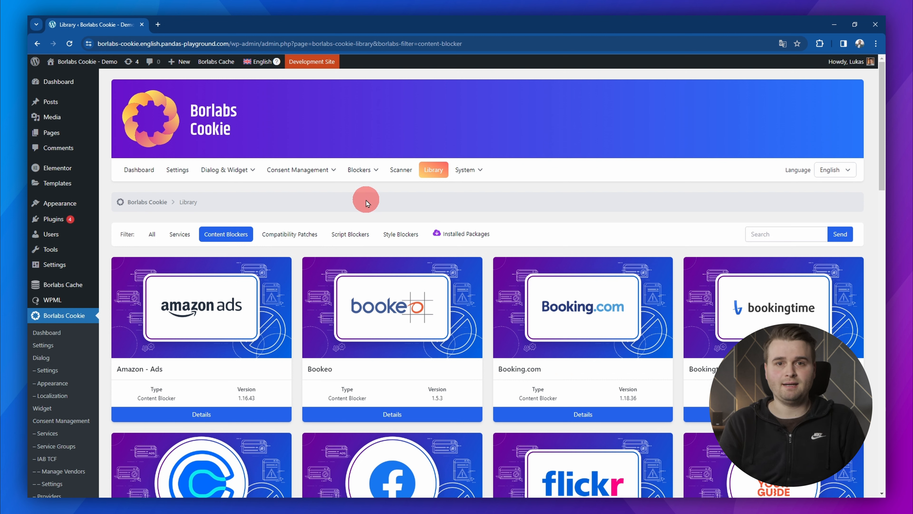
# - Open the overview of existing Content Blockers
pyautogui.click(368, 177)
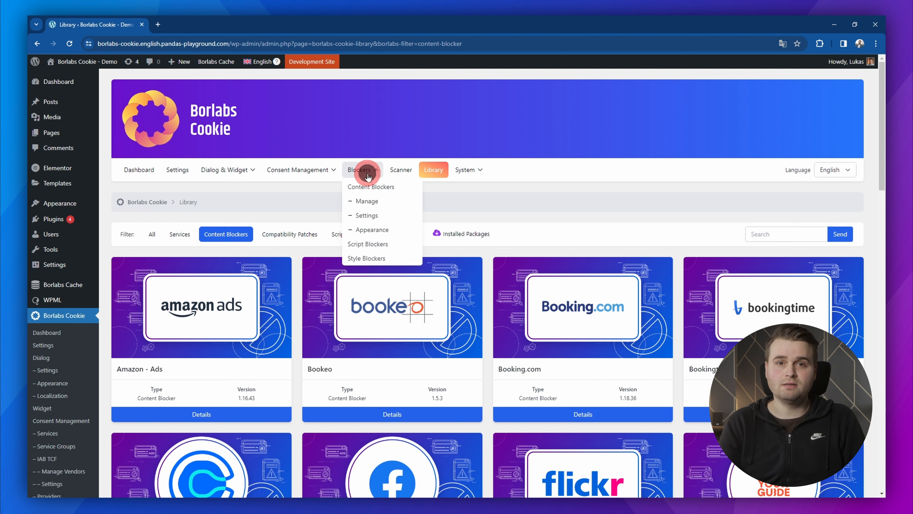
pyautogui.click(360, 191)
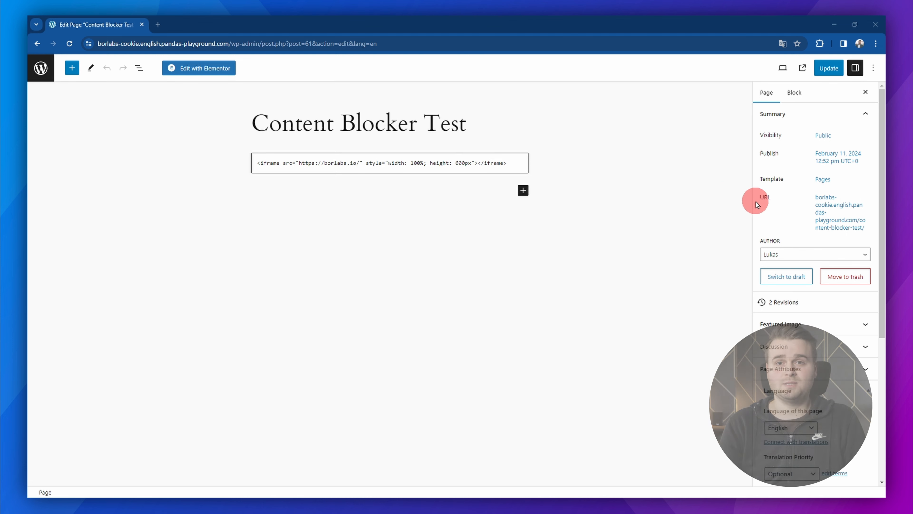
# - View the Content Blocker Test page in an incognito window, accept only essential cookies, check the embedded content, and close the window
pyautogui.click(823, 215)
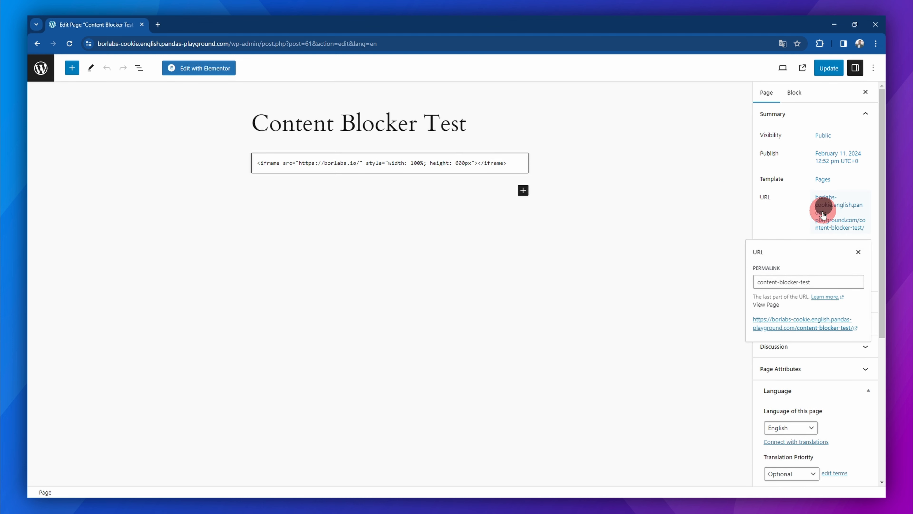
pyautogui.rightClick(795, 319)
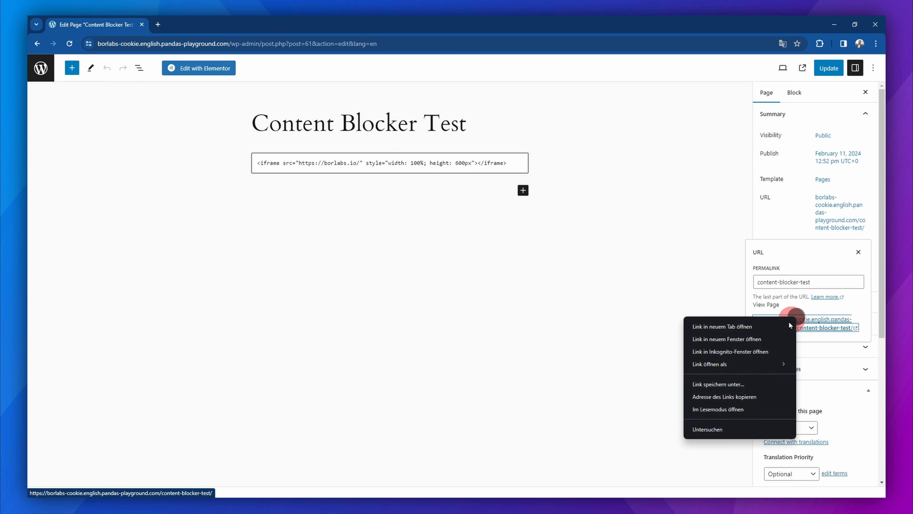
pyautogui.click(744, 353)
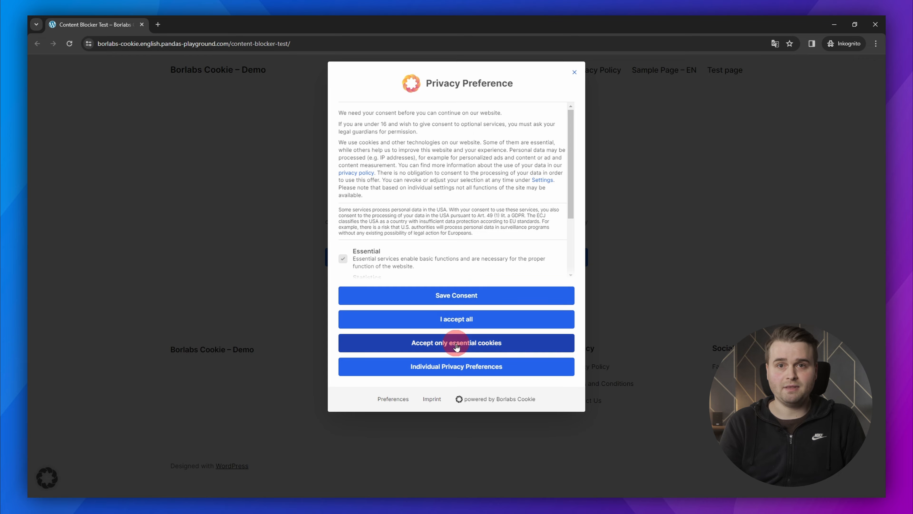
pyautogui.click(457, 346)
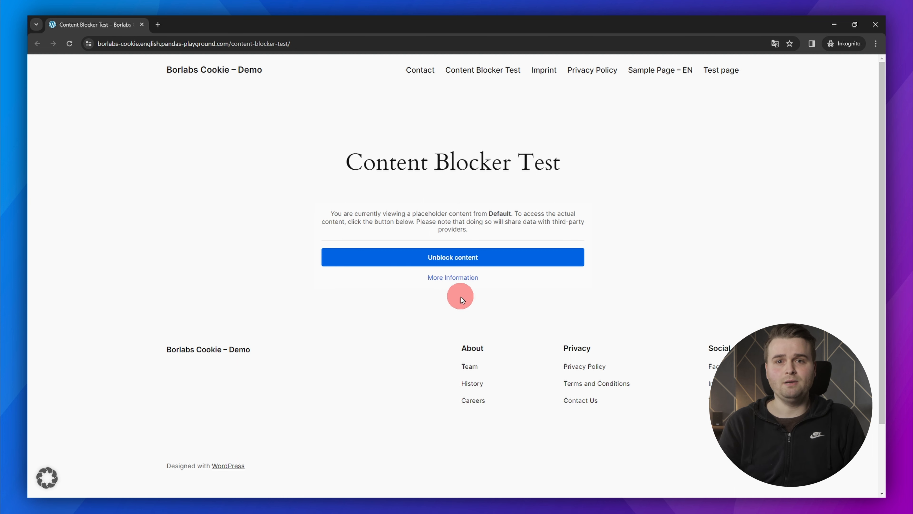
pyautogui.click(875, 24)
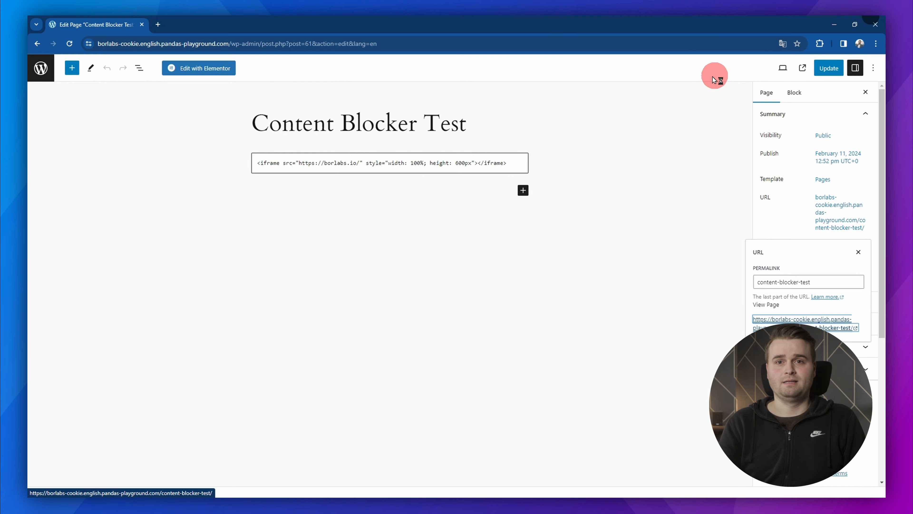
# - Return to the Borlabs Cookie Content Blockers overview and start adding a new content blocker
pyautogui.click(47, 69)
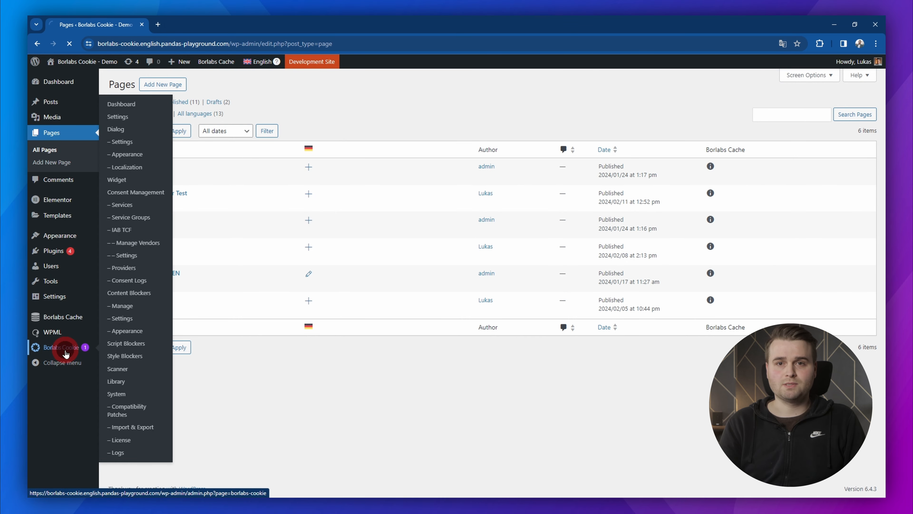
pyautogui.click(66, 354)
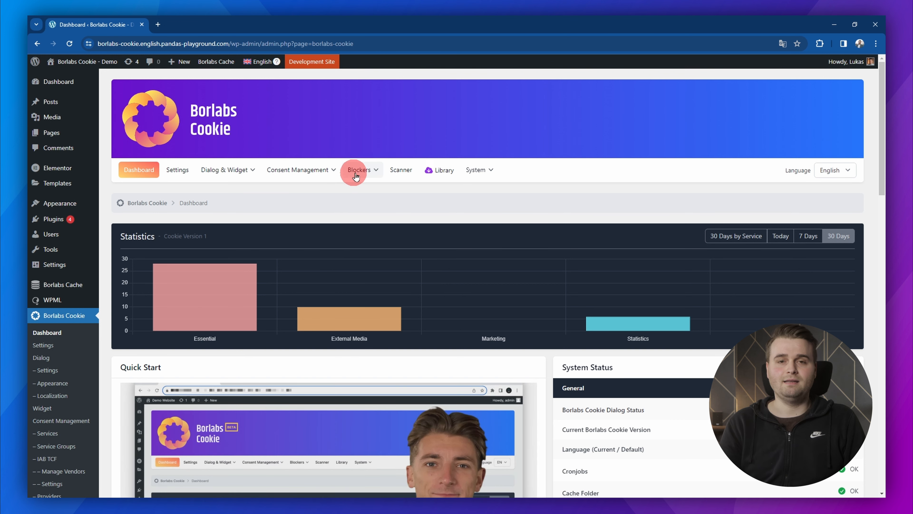
pyautogui.click(368, 174)
pyautogui.click(372, 186)
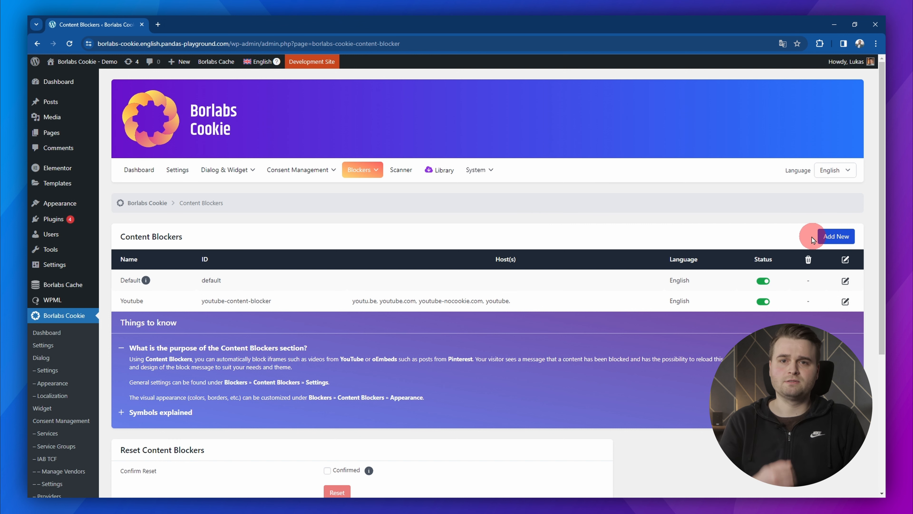
pyautogui.click(836, 237)
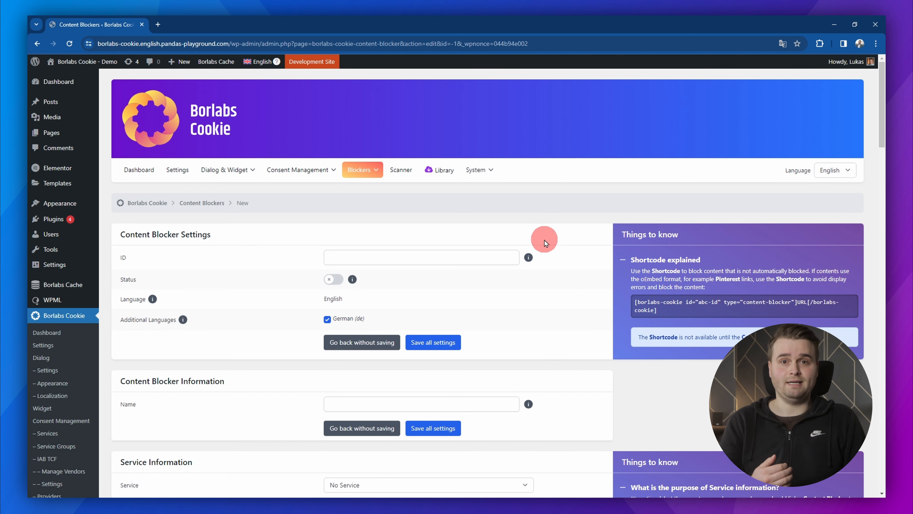
# - Set the new content blocker's ID to c-borlabs and activate its status
pyautogui.click(365, 254)
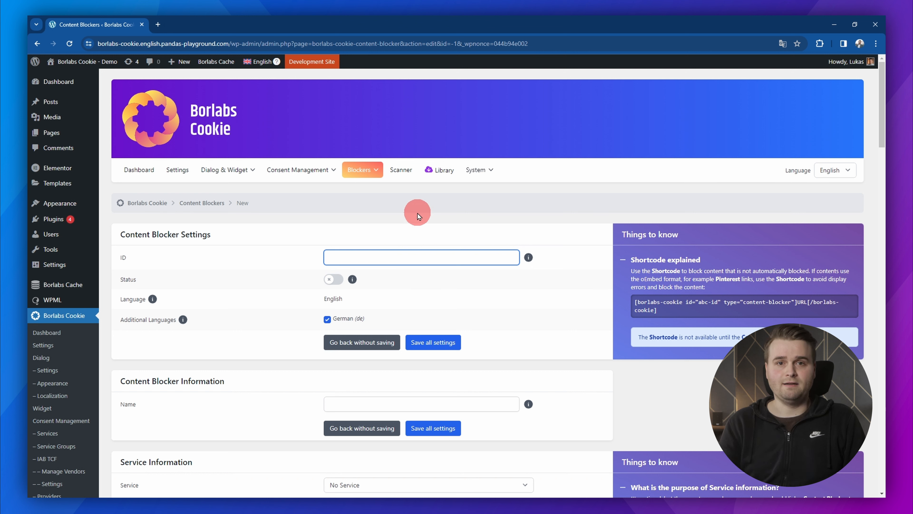
pyautogui.write('c-')
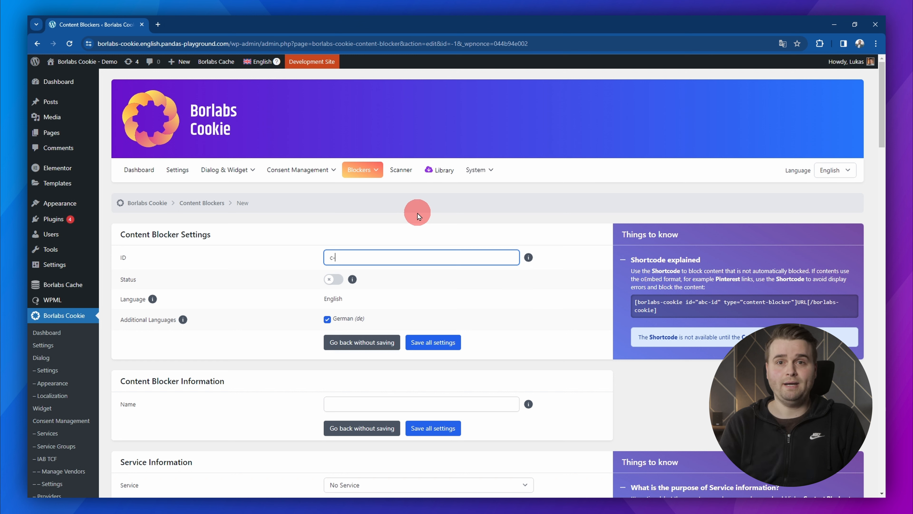
pyautogui.write('borlabs')
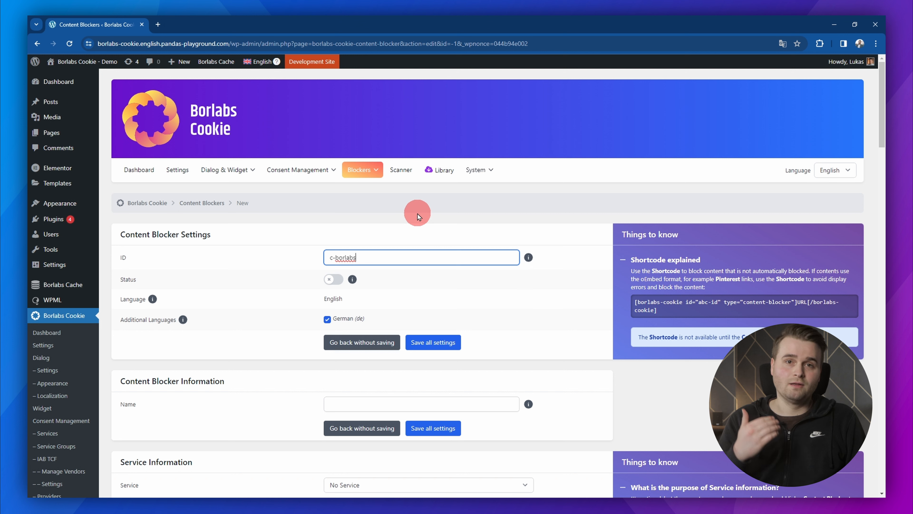
pyautogui.click(333, 280)
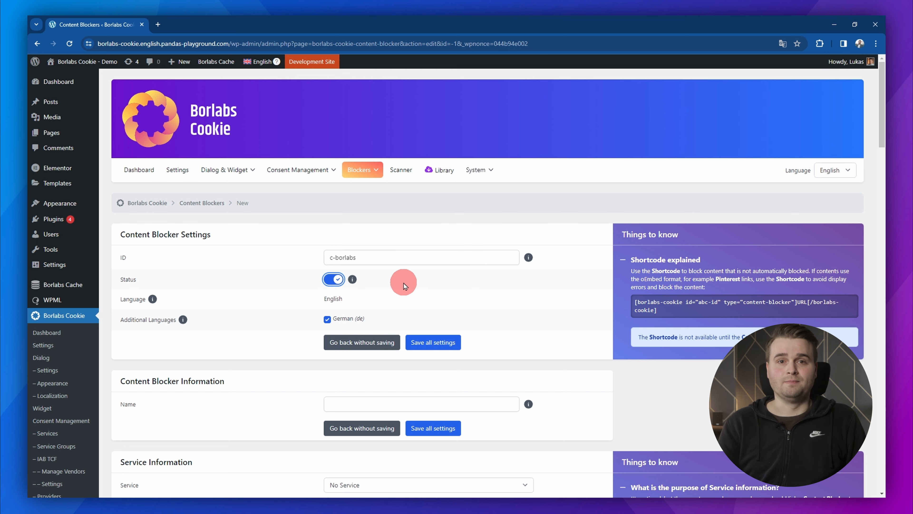
# - Name the new content blocker Borlabs Website
pyautogui.scroll(-1, 403, 283)
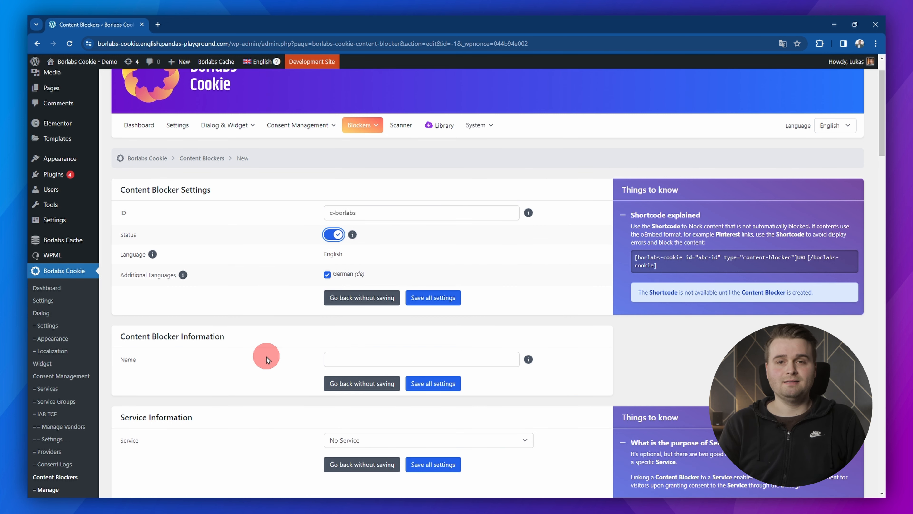
pyautogui.click(376, 359)
pyautogui.write('Borlabs Website')
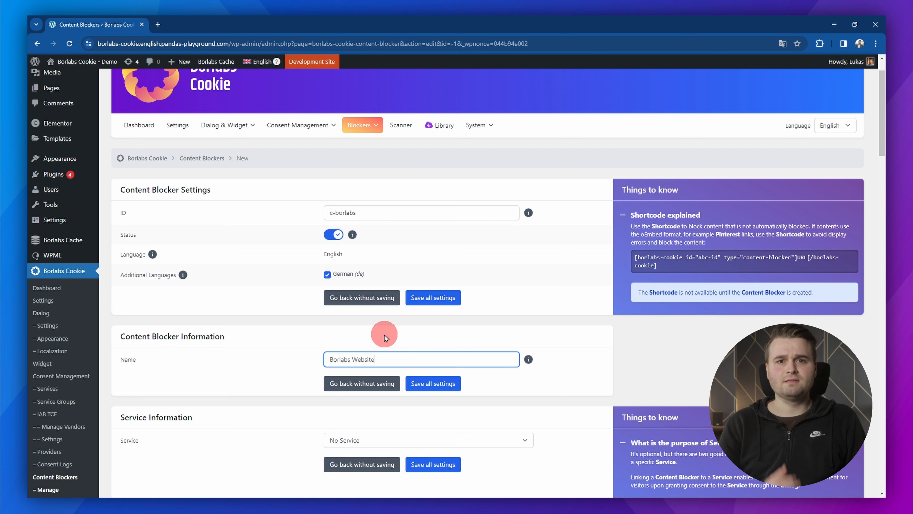
# - Disable the use of an existing provider and define a new one with the ID borlabs-gmbh and the name Borlabs GmbH
pyautogui.scroll(-1, 392, 396)
pyautogui.scroll(-5, 292, 388)
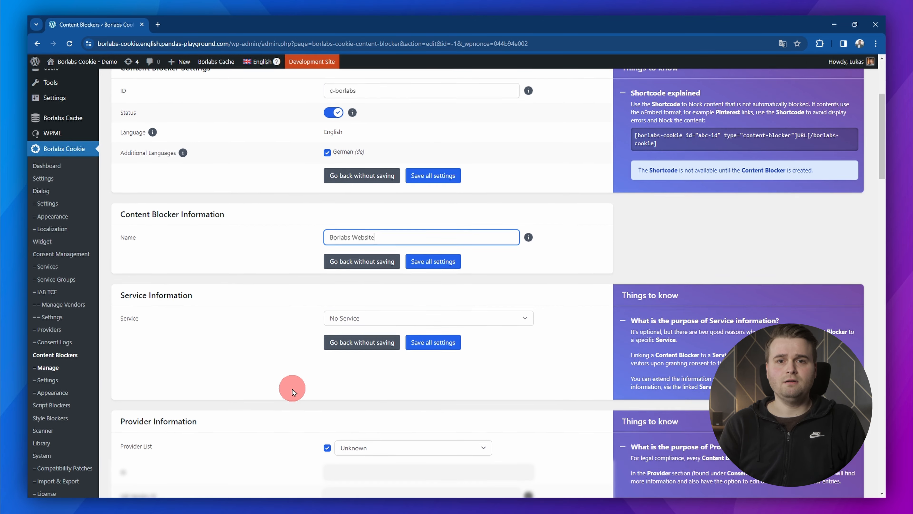
pyautogui.scroll(-4, 299, 354)
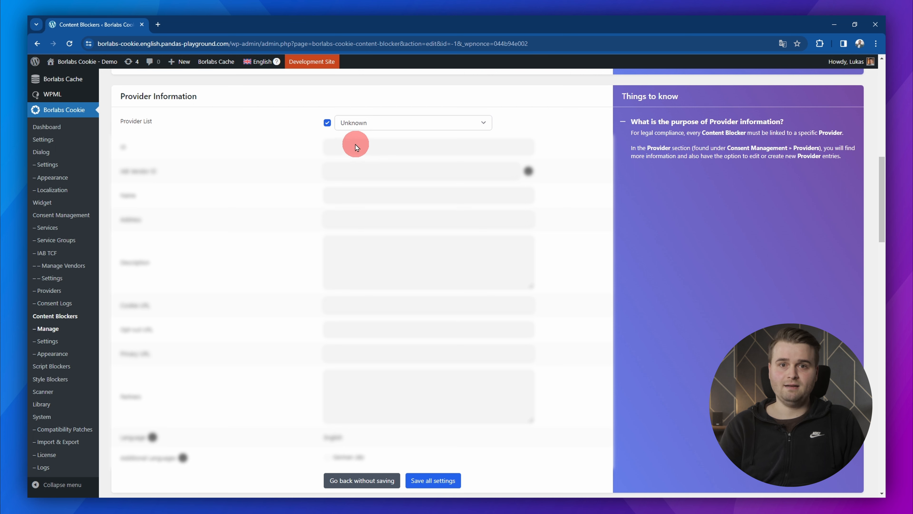
pyautogui.click(327, 124)
pyautogui.click(338, 146)
pyautogui.write('borlabs-gmbh')
pyautogui.press('Tab')
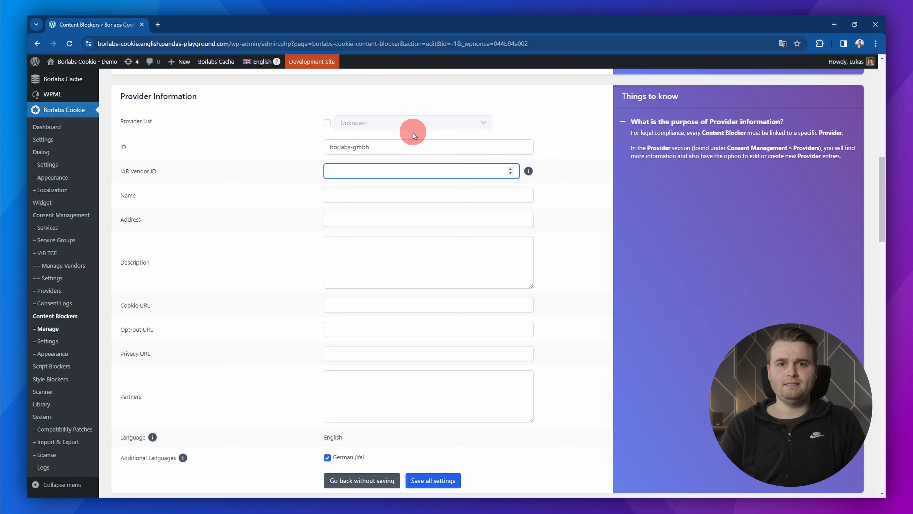
pyautogui.press('Tab')
pyautogui.press('Tab')
pyautogui.write('Borlabs GmbH')
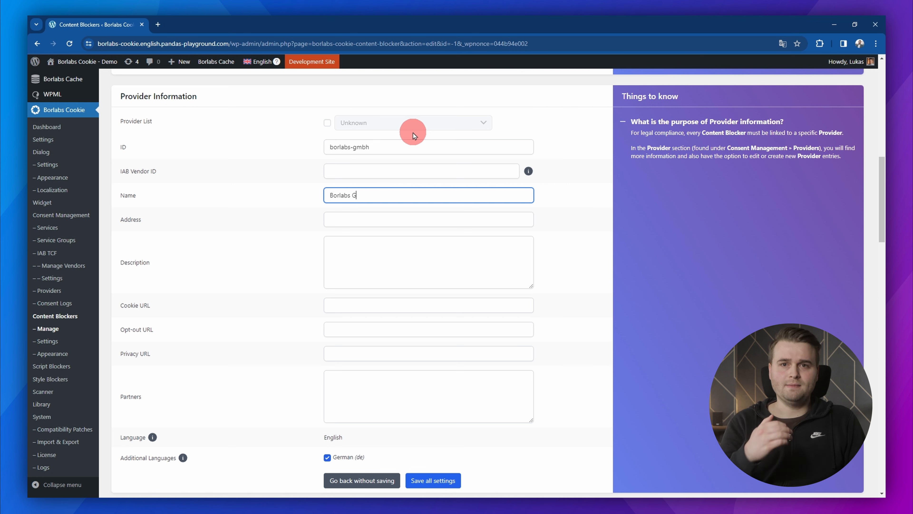
# - Enter the provider's full postal address, including street, postcode and city, in the provider information
pyautogui.press('Tab')
pyautogui.write('Hamburger')
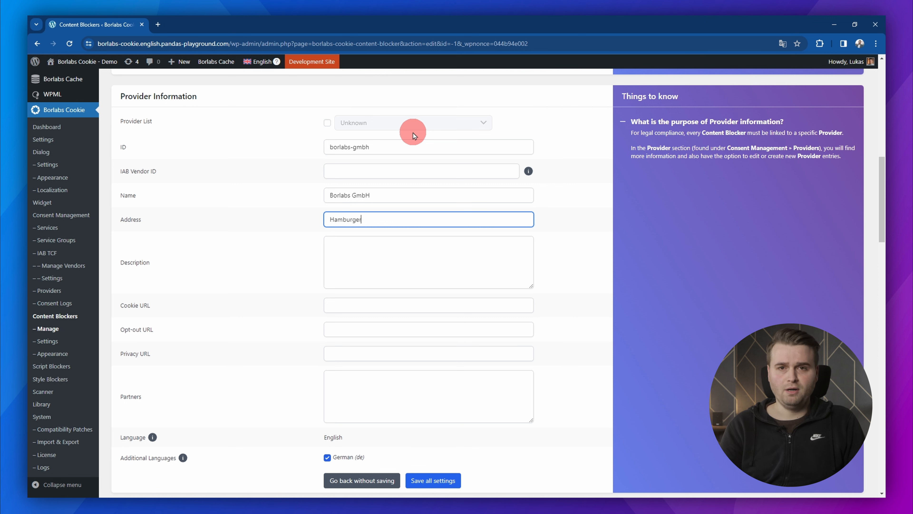
pyautogui.write(' Str. 11')
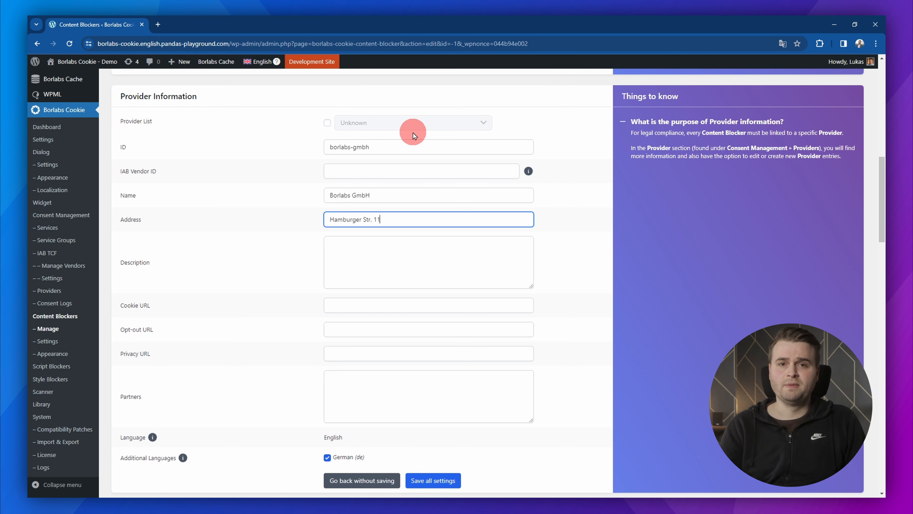
pyautogui.write(', 2')
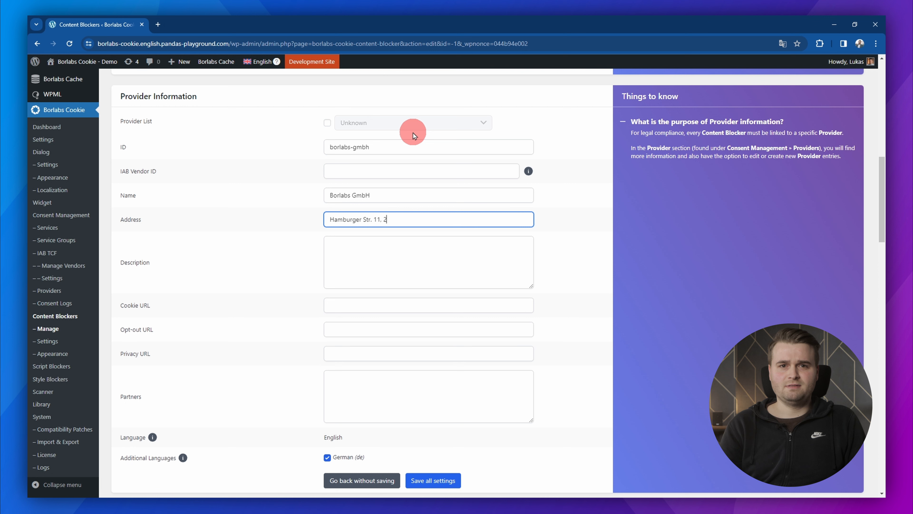
pyautogui.write('2083 Hamburg')
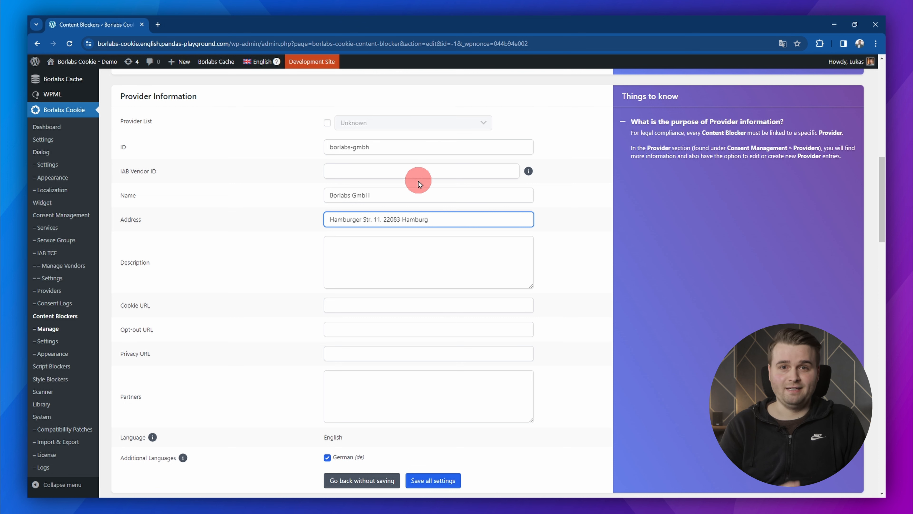
pyautogui.click(393, 246)
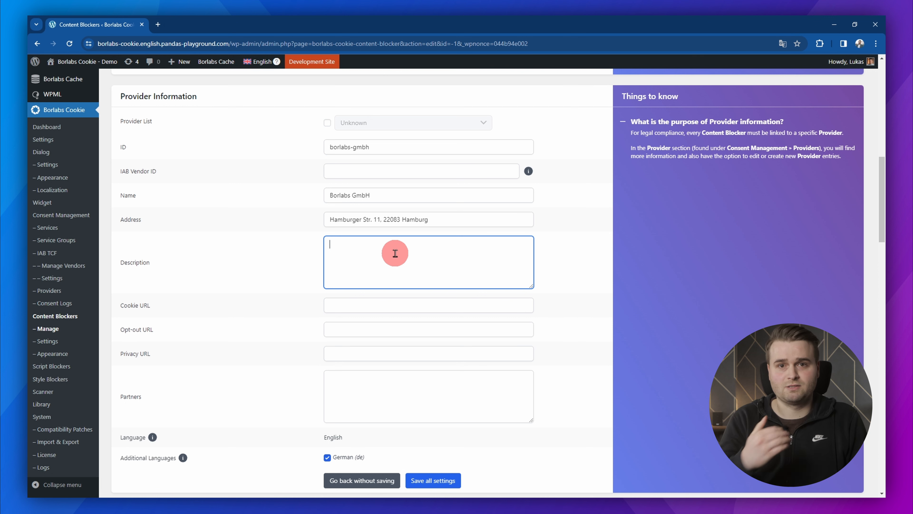
pyautogui.write('Borlabs GmbH provides WordPress premium plugins to help website owners implement data privacy requirements on their website.')
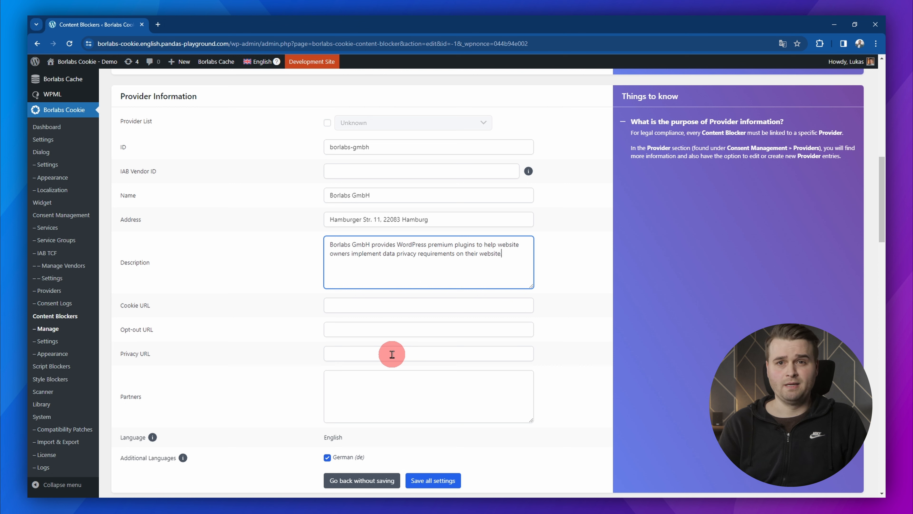
pyautogui.click(363, 355)
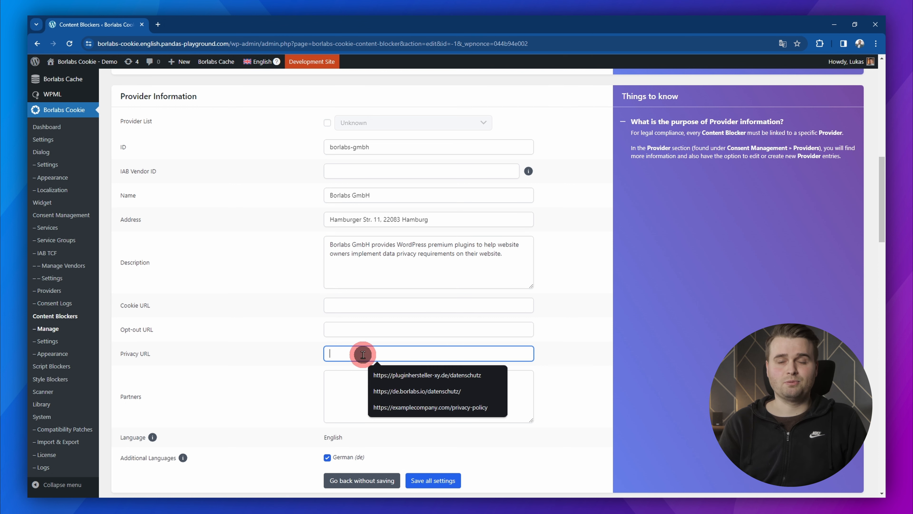
pyautogui.write('http')
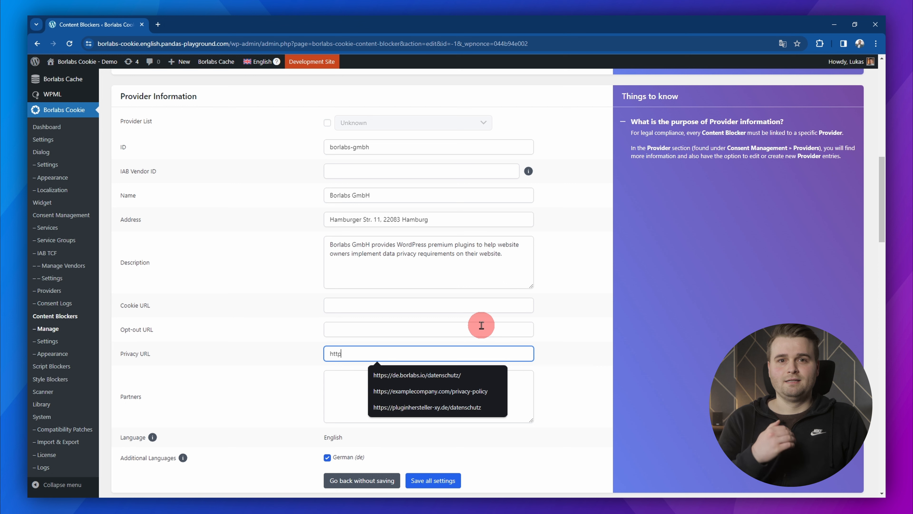
pyautogui.write('s://')
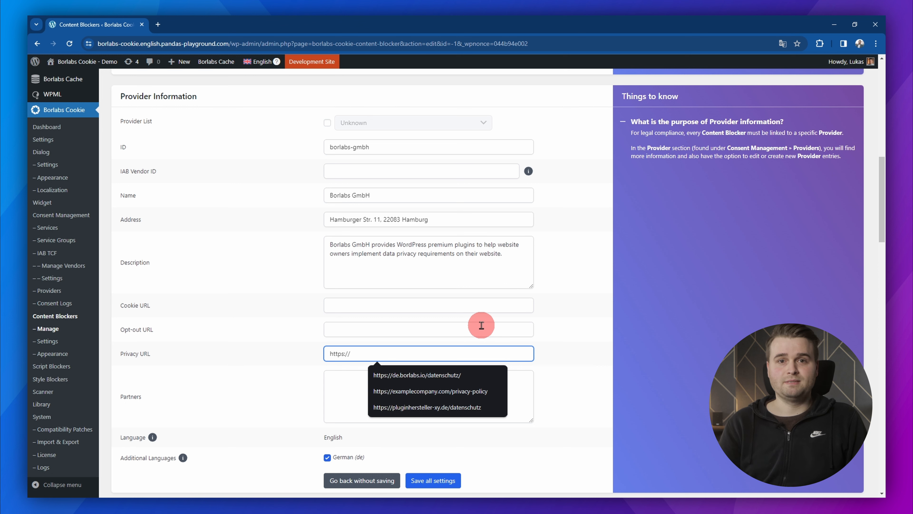
pyautogui.write('borlabs.io')
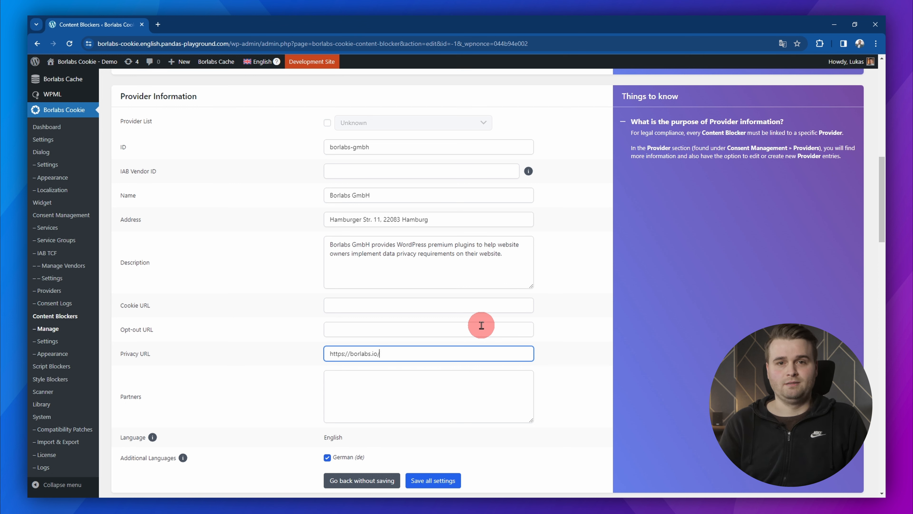
pyautogui.write('/privacy/')
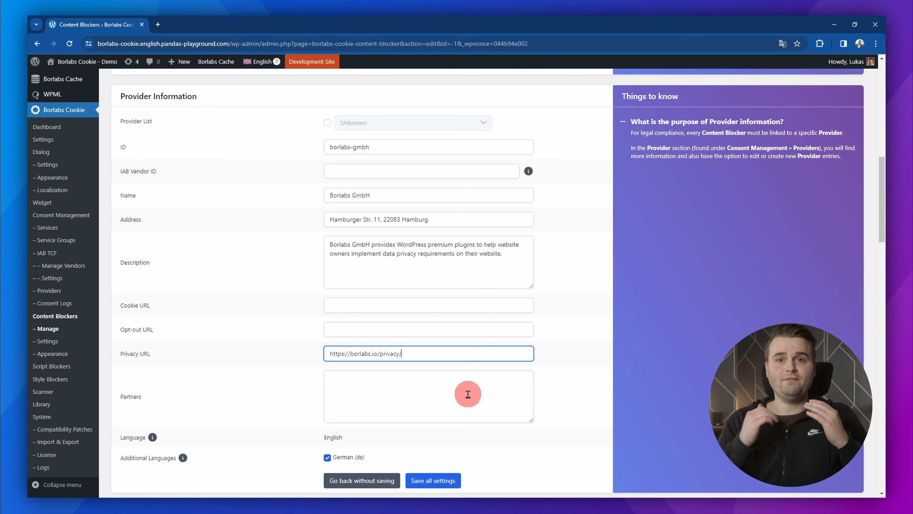
# - Add a location to the content blocker with the hostname borlabs.io
pyautogui.scroll(-4, 470, 413)
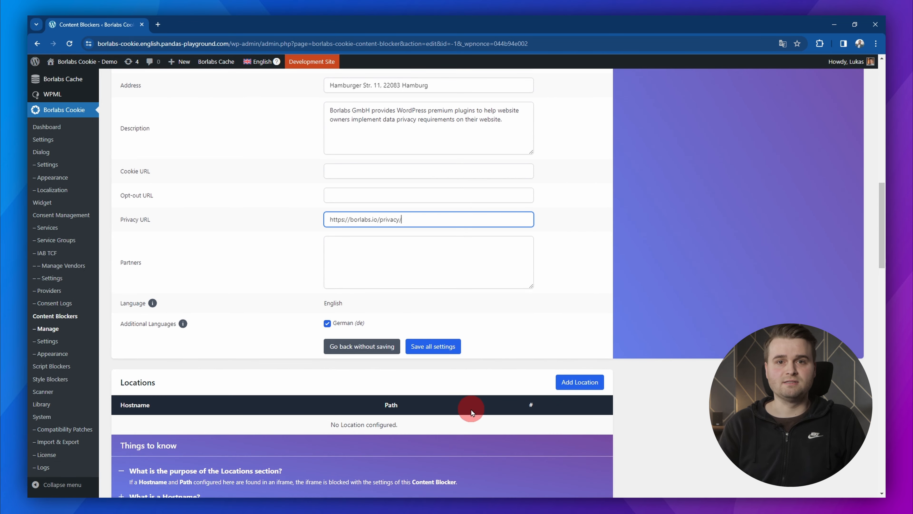
pyautogui.scroll(-1, 470, 408)
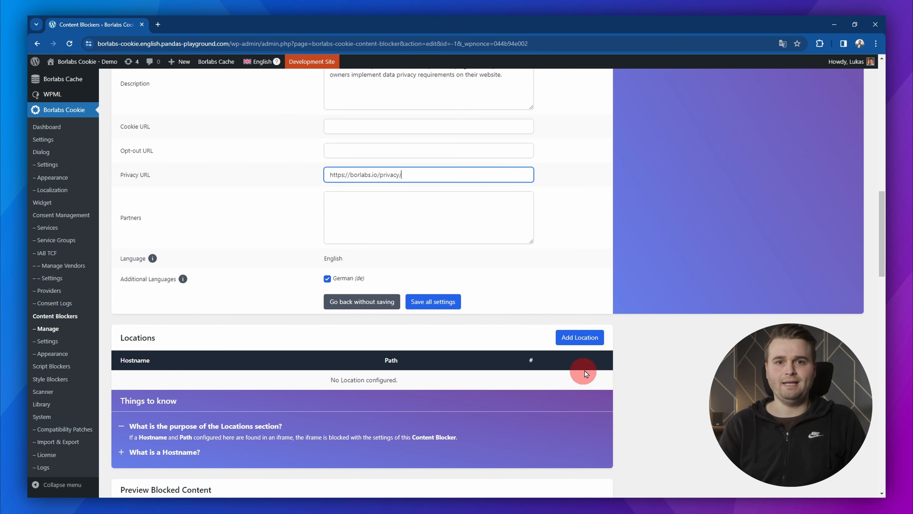
pyautogui.click(585, 339)
pyautogui.click(145, 383)
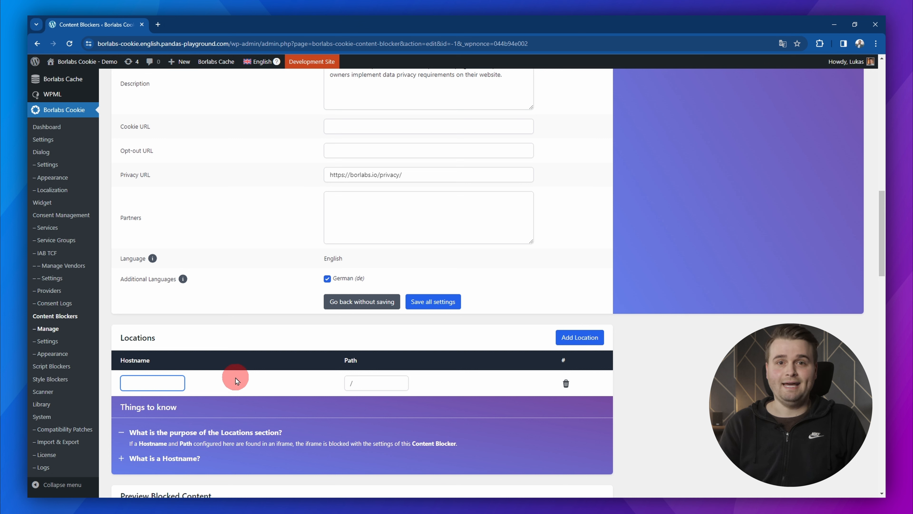
pyautogui.write('orlabs.io')
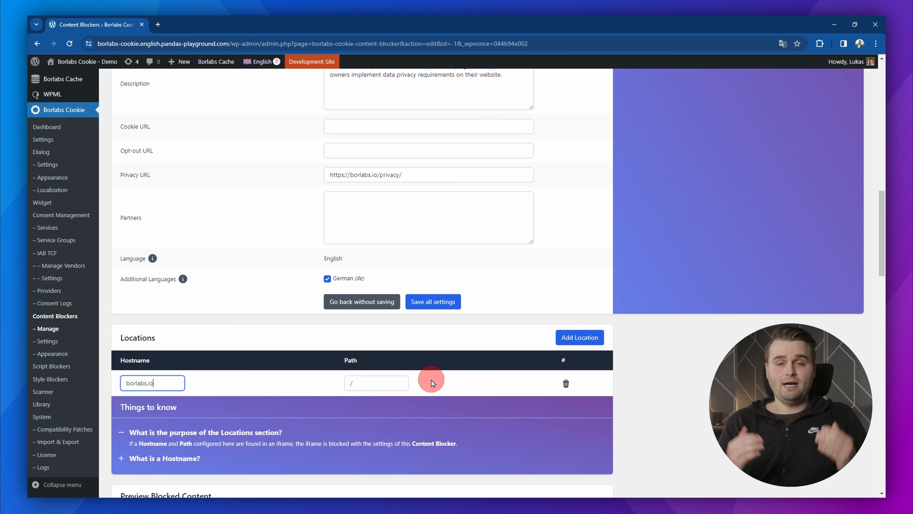
# - Choose Preset B - Default + Background Image for the preview of the blocked content
pyautogui.scroll(-5, 432, 379)
pyautogui.scroll(-2, 431, 378)
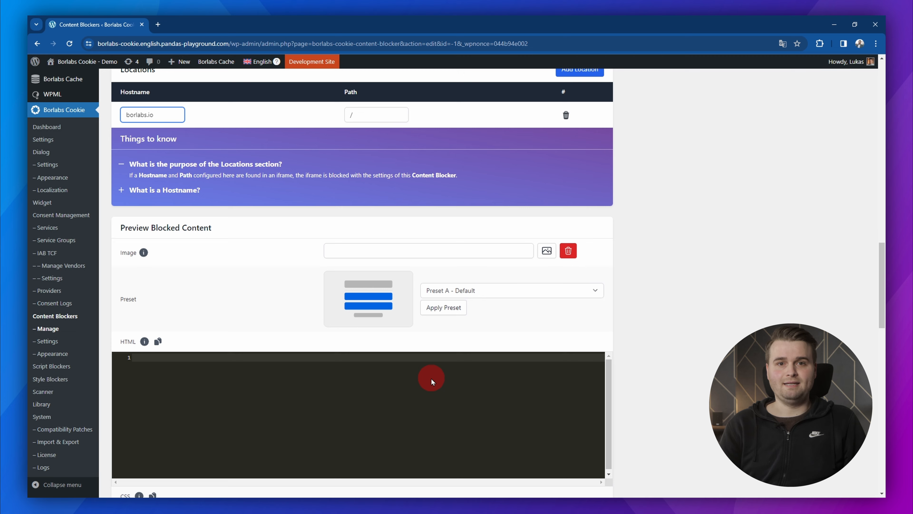
pyautogui.scroll(-1, 503, 356)
pyautogui.scroll(-2, 652, 326)
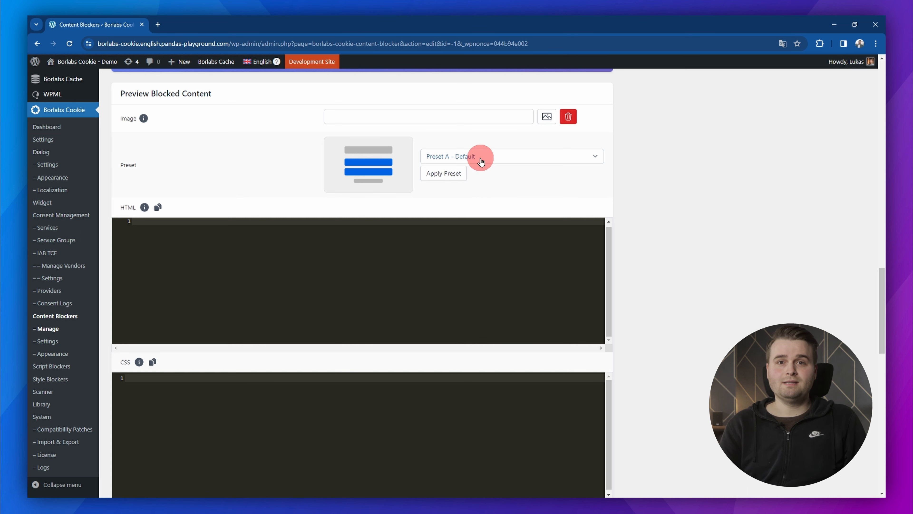
pyautogui.click(494, 156)
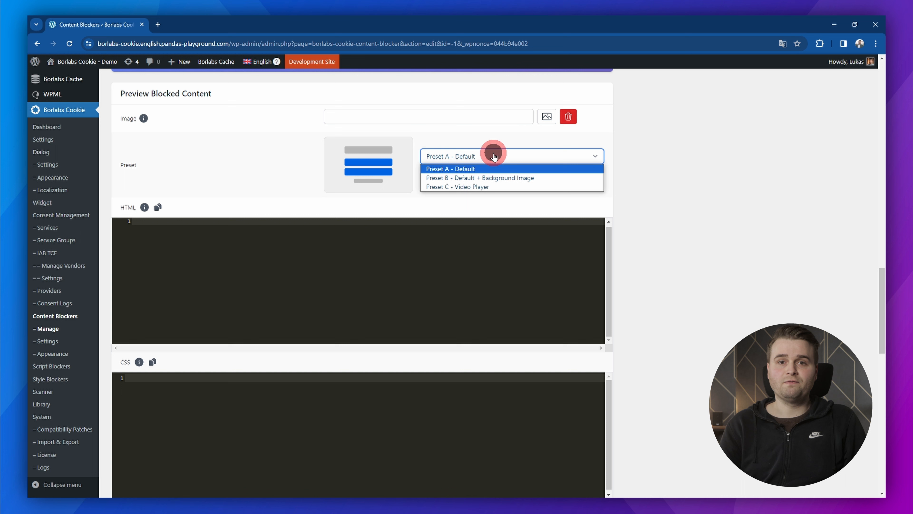
pyautogui.click(554, 187)
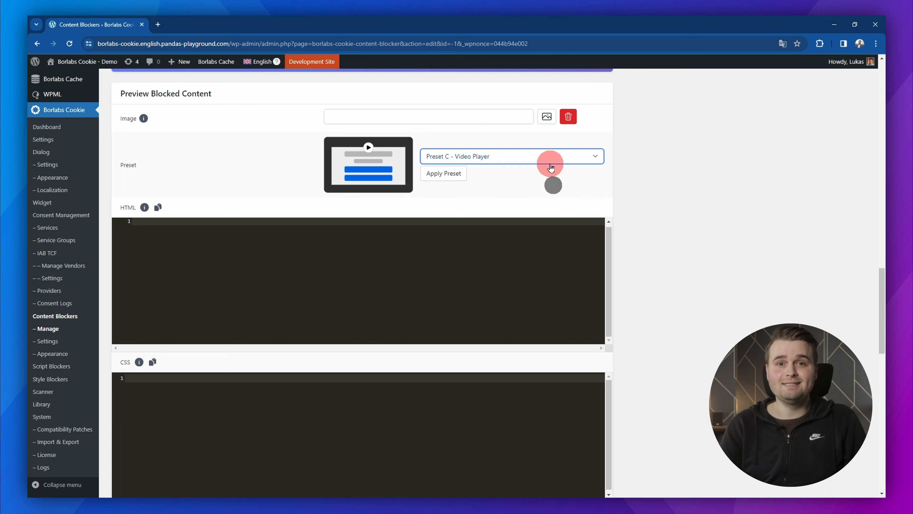
pyautogui.click(549, 159)
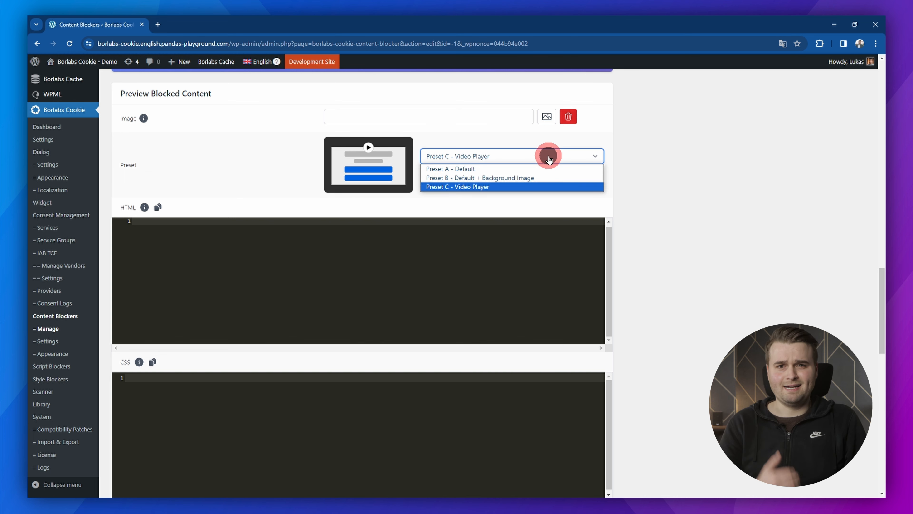
pyautogui.click(510, 178)
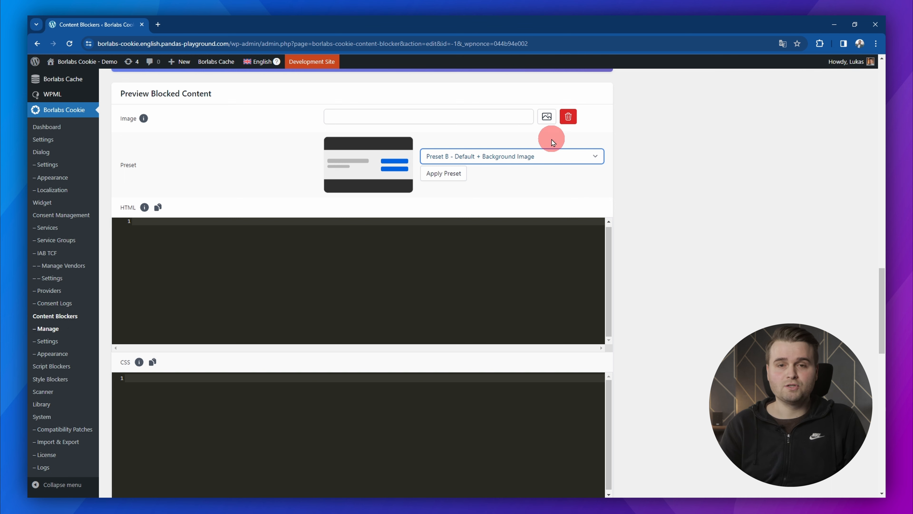
# - Set background-purple.jpg from the media library as the preview image and apply the chosen preset
pyautogui.click(547, 116)
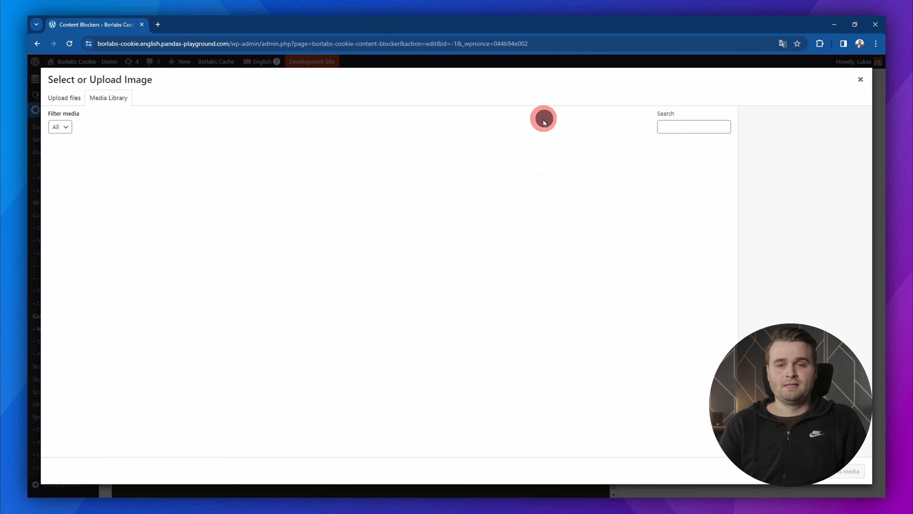
pyautogui.click(90, 168)
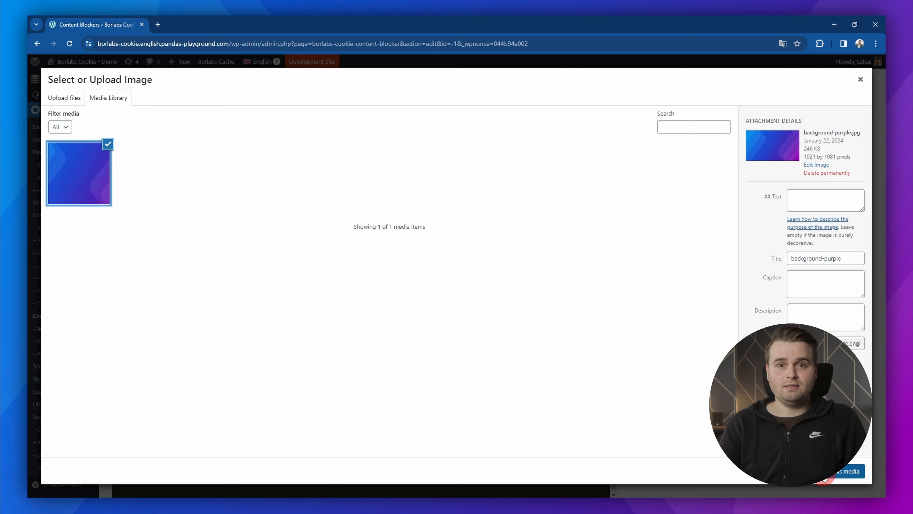
pyautogui.click(849, 471)
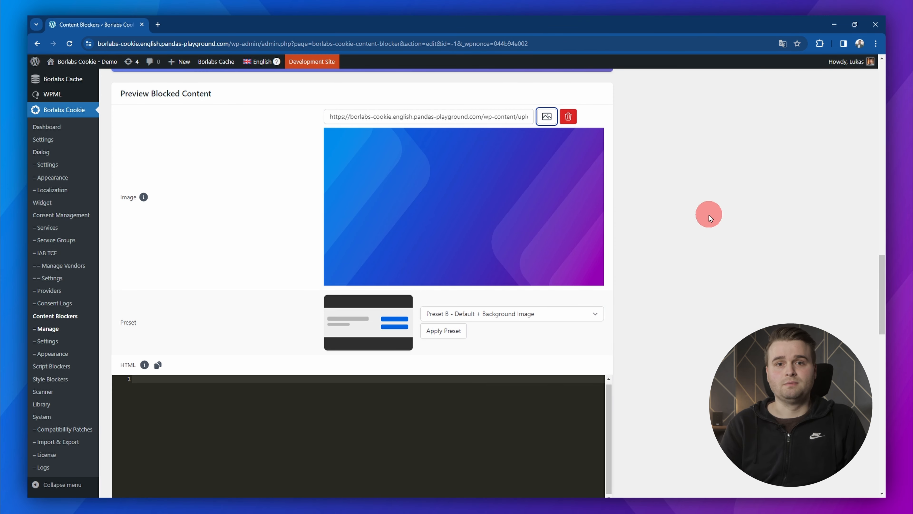
pyautogui.click(453, 332)
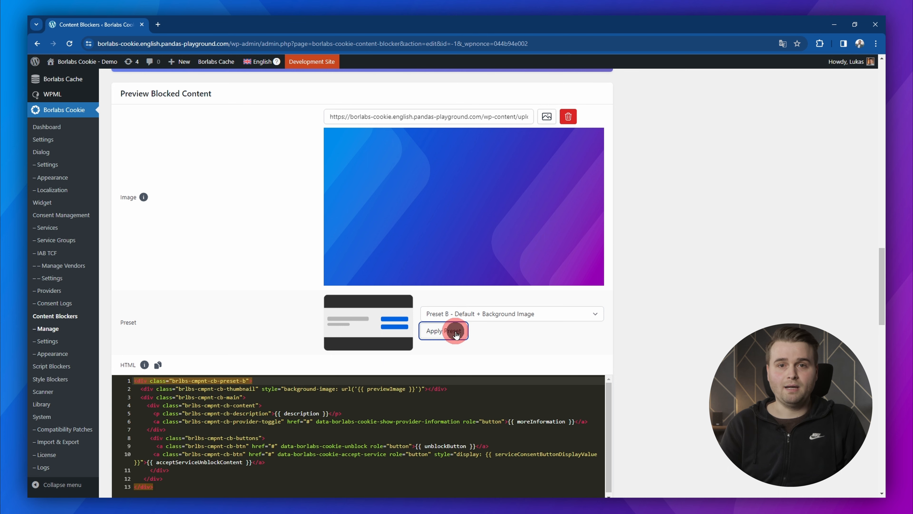
# - Review the content blocker's HTML, text placeholder, additional and JavaScript settings, and save all settings
pyautogui.scroll(-1, 364, 361)
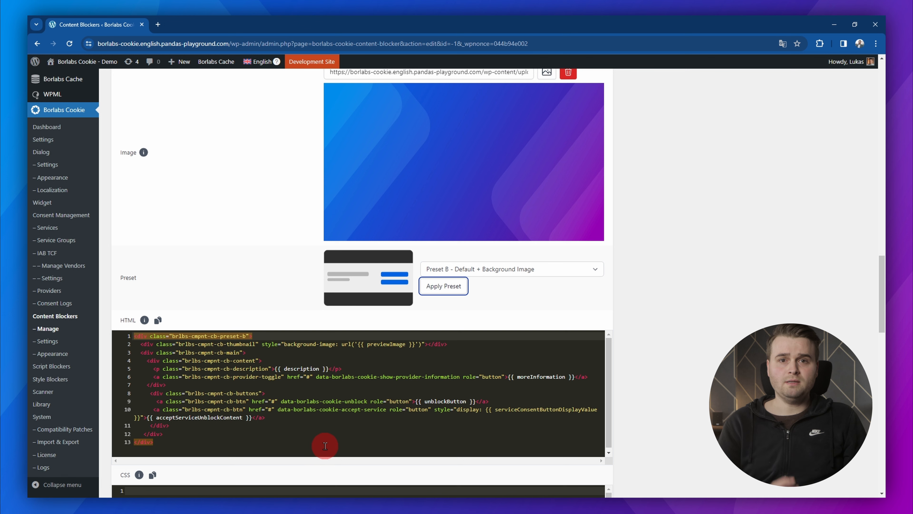
pyautogui.scroll(-5, 325, 440)
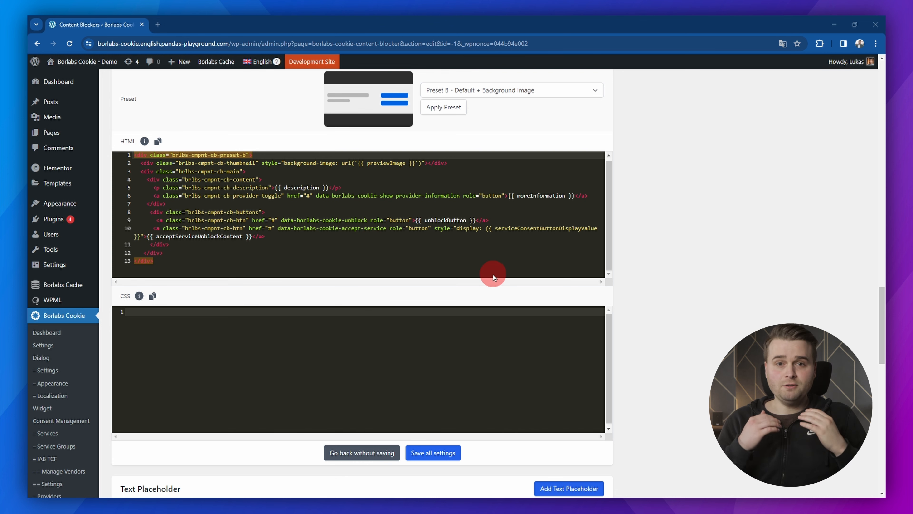
pyautogui.scroll(-5, 673, 274)
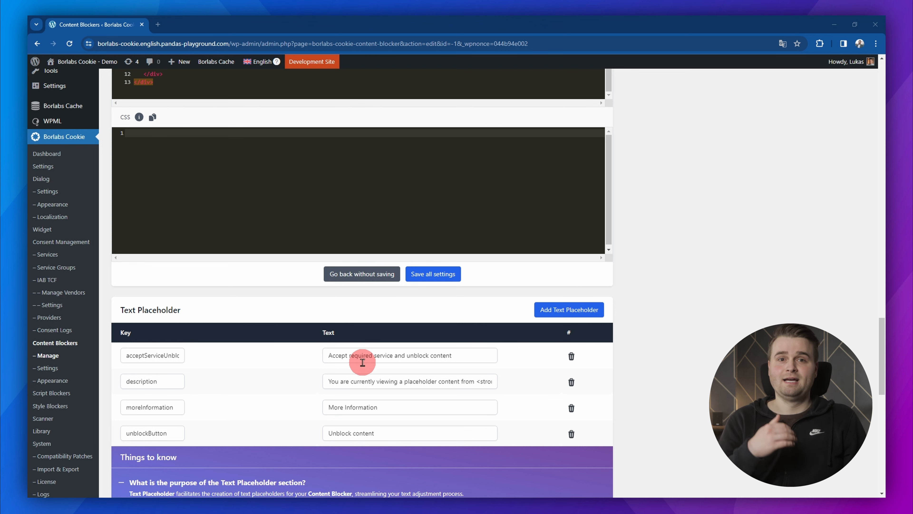
pyautogui.scroll(-2, 539, 408)
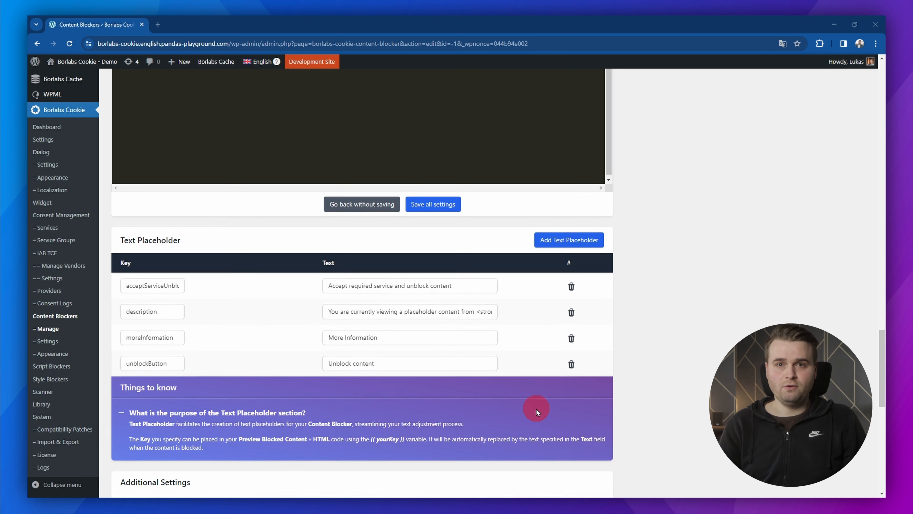
pyautogui.scroll(-3, 535, 408)
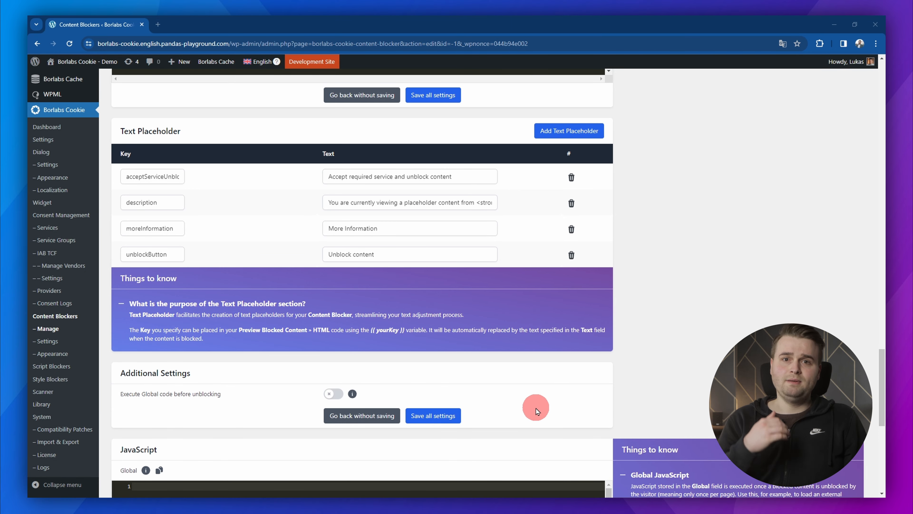
pyautogui.scroll(-6, 536, 408)
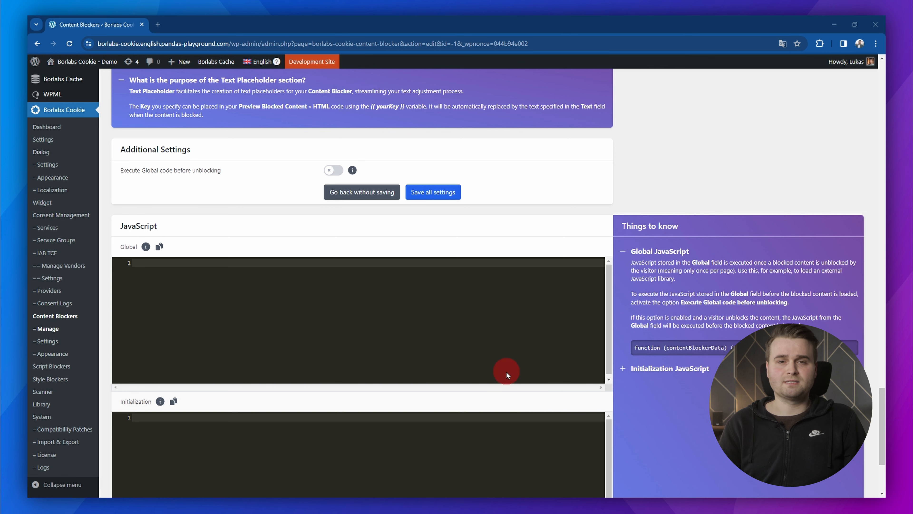
pyautogui.click(507, 351)
pyautogui.scroll(-4, 505, 348)
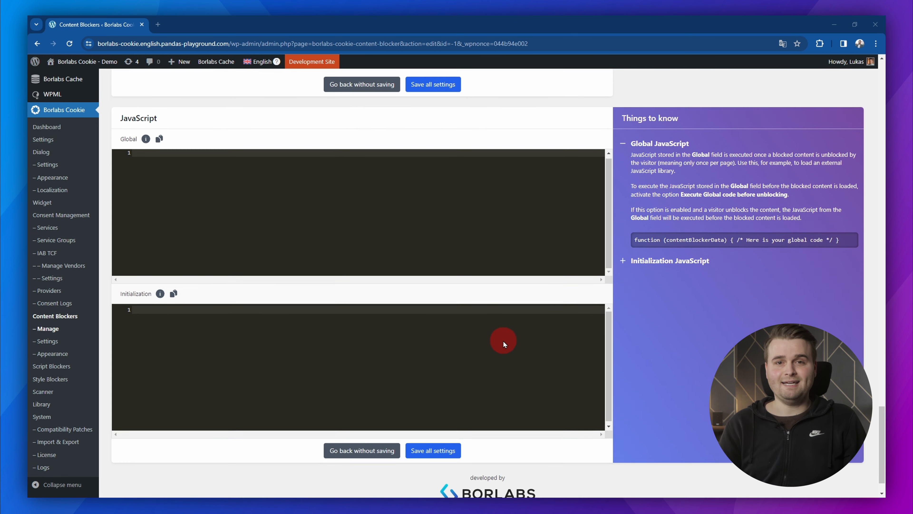
pyautogui.click(436, 421)
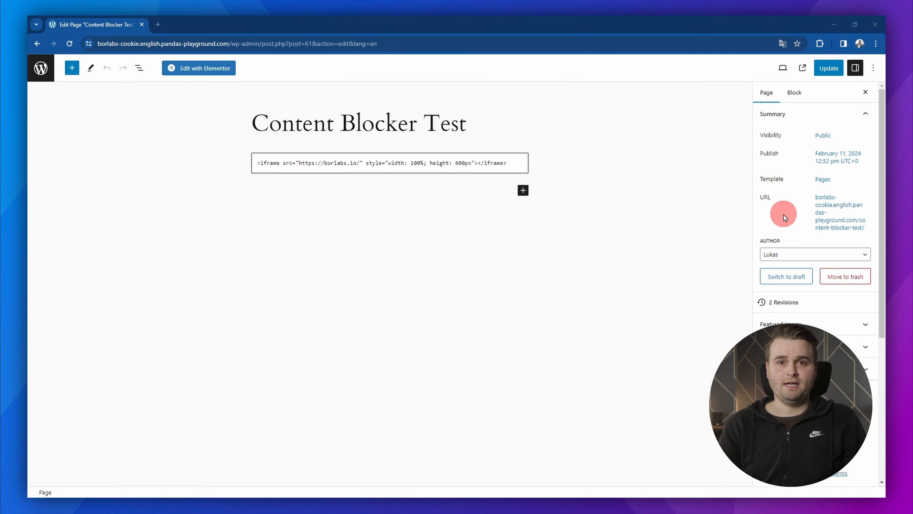
# - Open the published Content Blocker Test page in an incognito window and accept only essential cookies
pyautogui.click(831, 211)
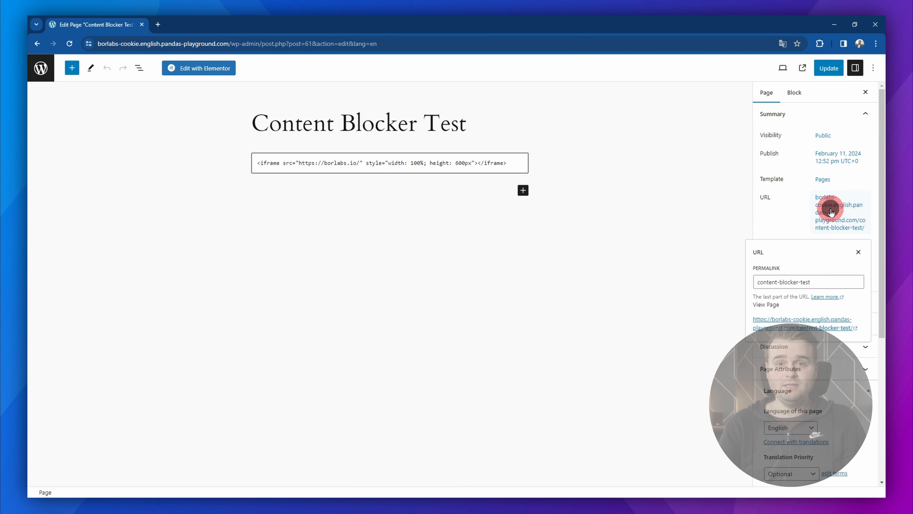
pyautogui.rightClick(784, 320)
pyautogui.click(750, 349)
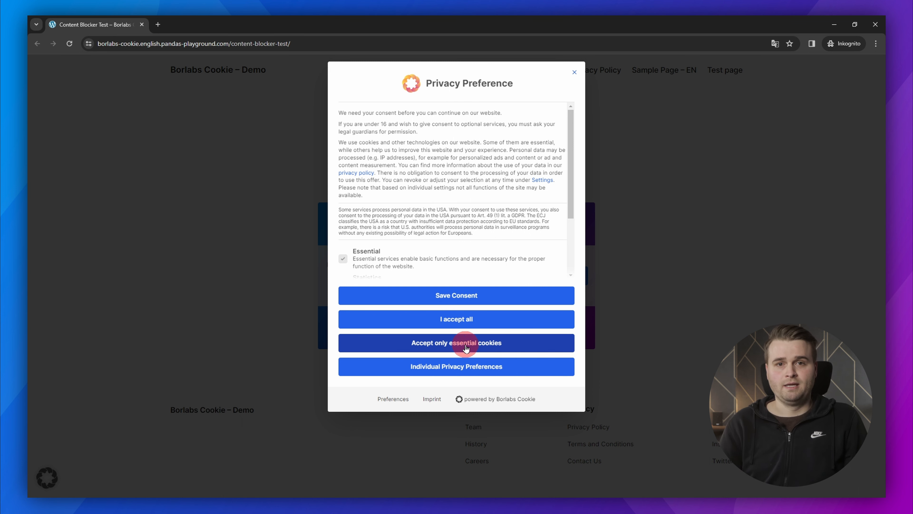
pyautogui.click(521, 347)
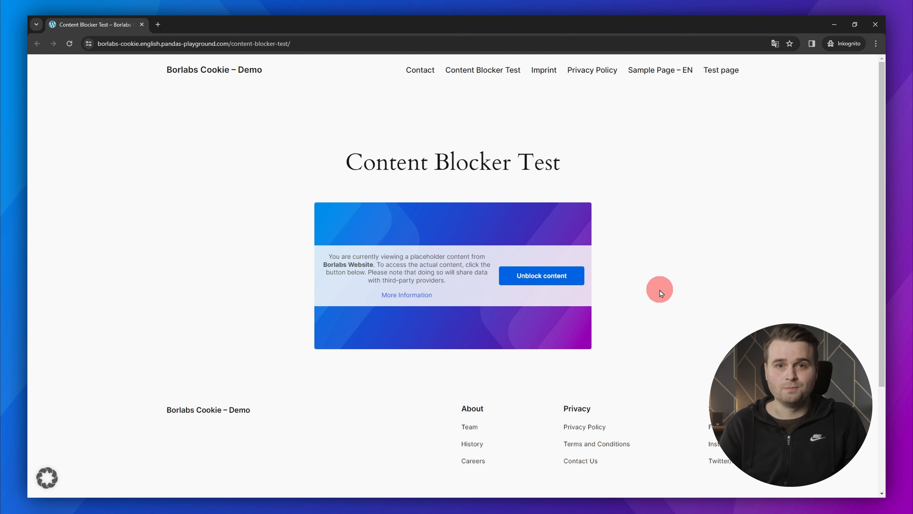
# - Unblock the Borlabs Website placeholder on the test page and look through the content of its iframe
pyautogui.click(547, 276)
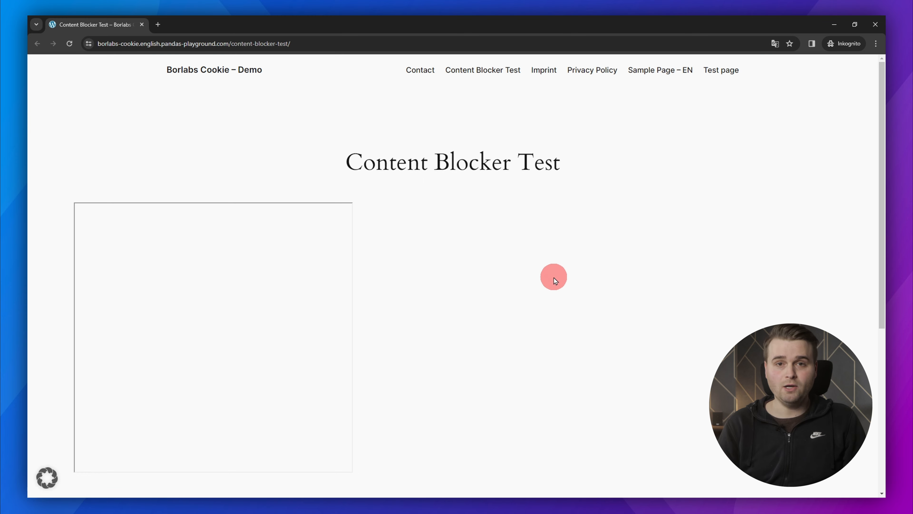
pyautogui.scroll(-2, 267, 338)
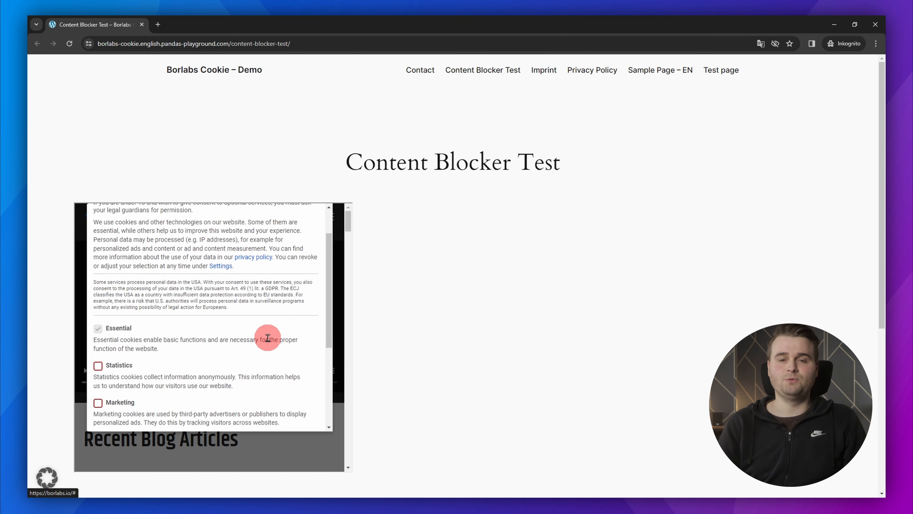
pyautogui.scroll(2, 268, 337)
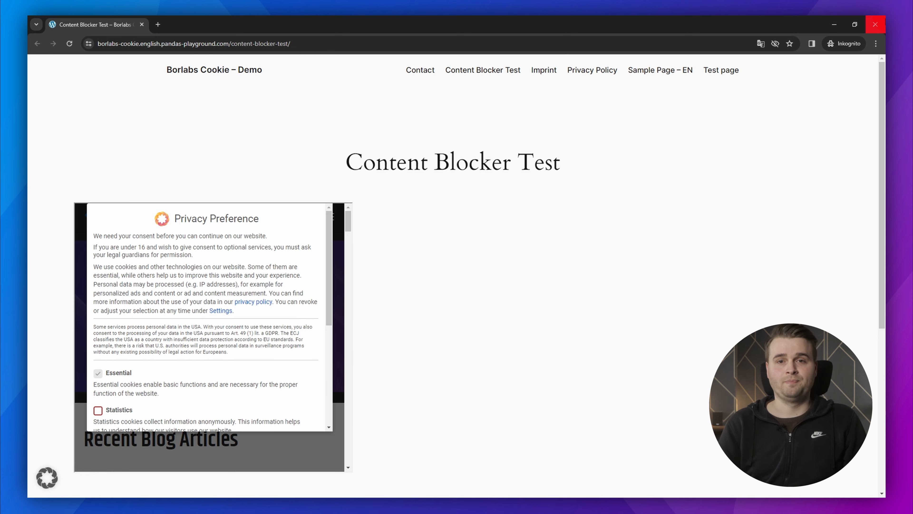
# - Reopen the published Content Blocker Test page in a fresh incognito window, accept all cookies, and close the window after checking the placeholder
pyautogui.click(875, 24)
pyautogui.click(683, 257)
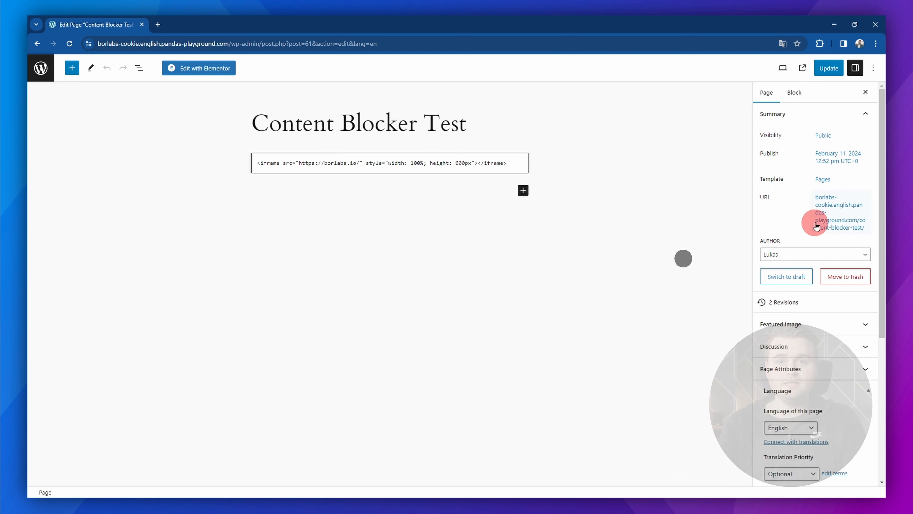
pyautogui.click(816, 226)
pyautogui.rightClick(790, 319)
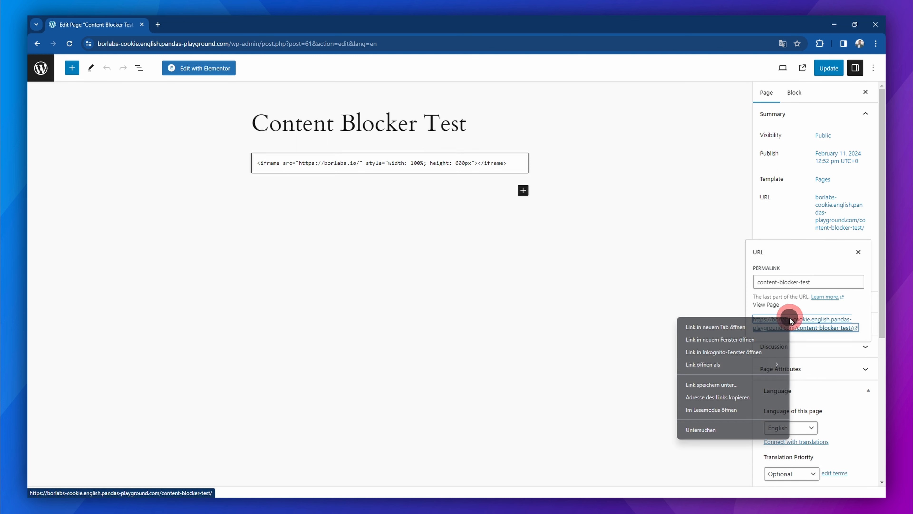
pyautogui.click(729, 353)
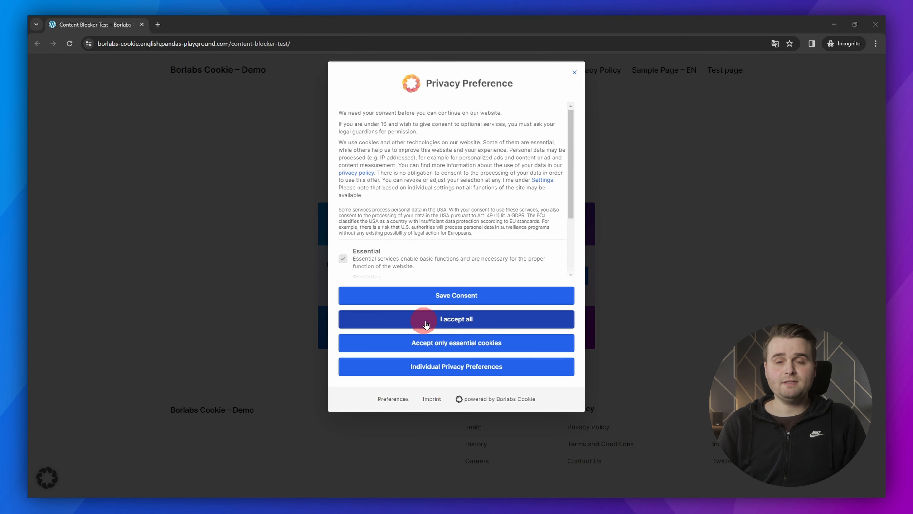
pyautogui.click(483, 320)
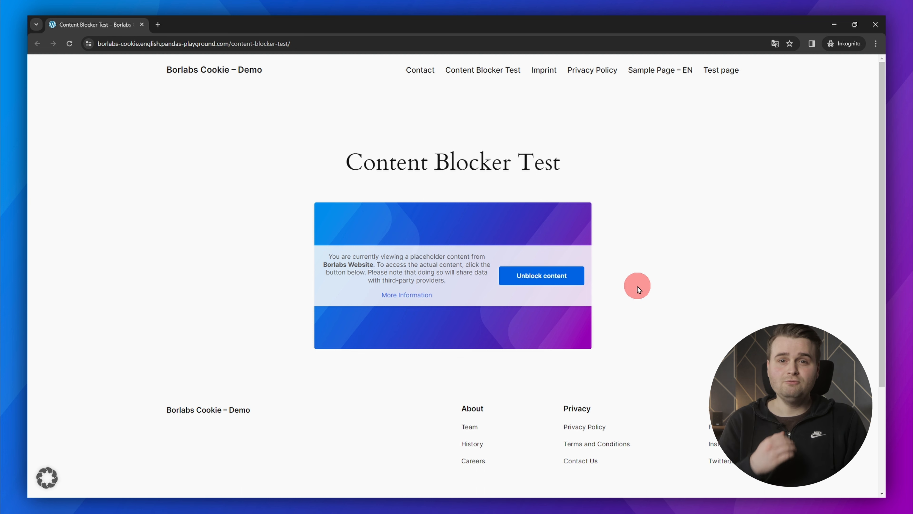
pyautogui.click(876, 24)
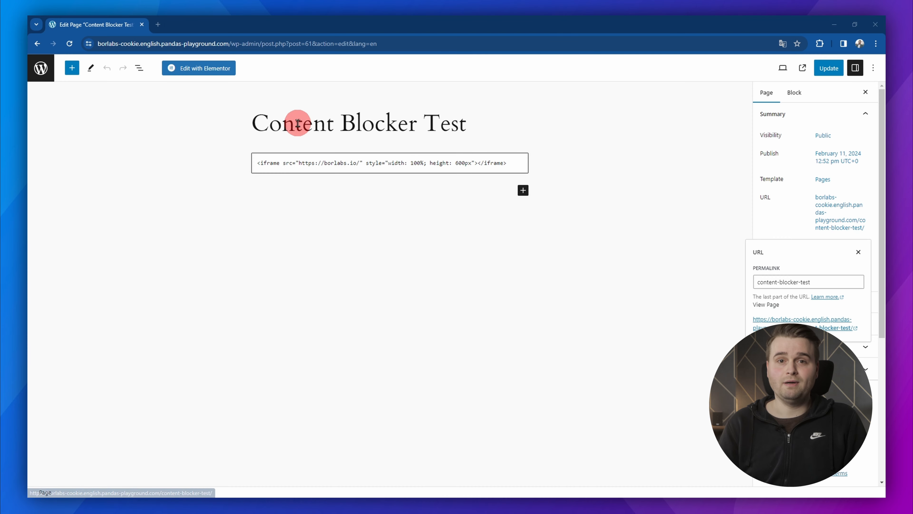
# - Open the Borlabs Website content blocker for editing in Borlabs Cookie and copy its shortcode
pyautogui.click(41, 68)
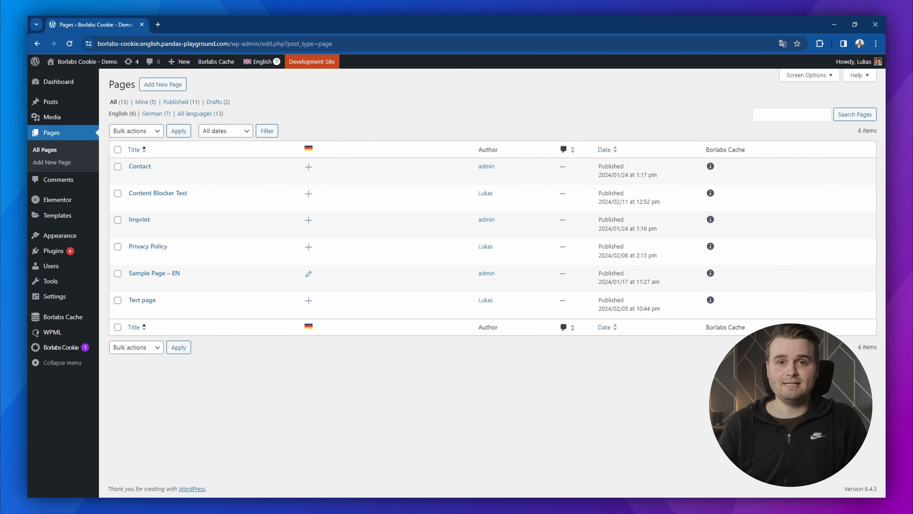
pyautogui.click(37, 349)
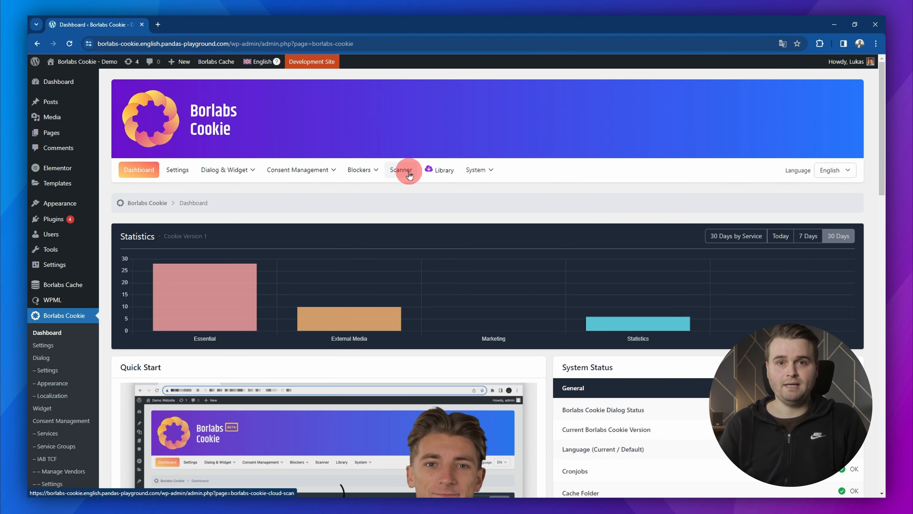
pyautogui.click(357, 175)
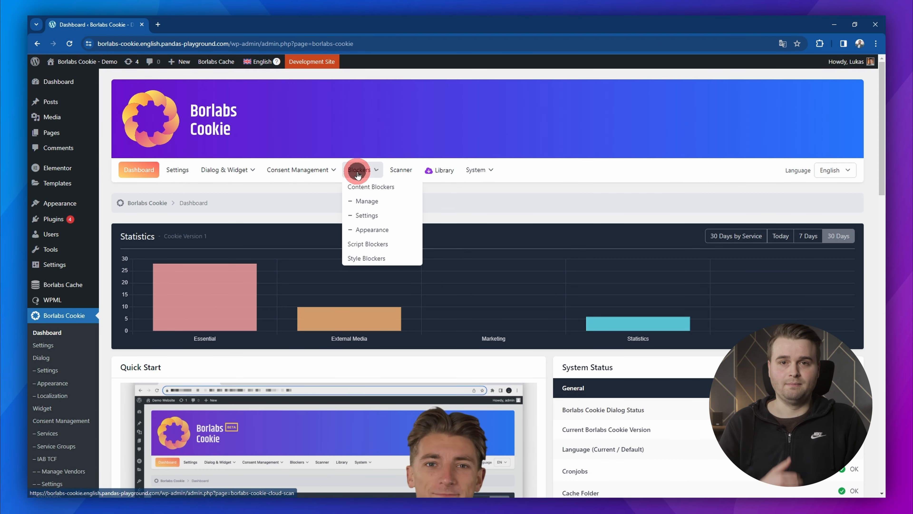
pyautogui.click(376, 186)
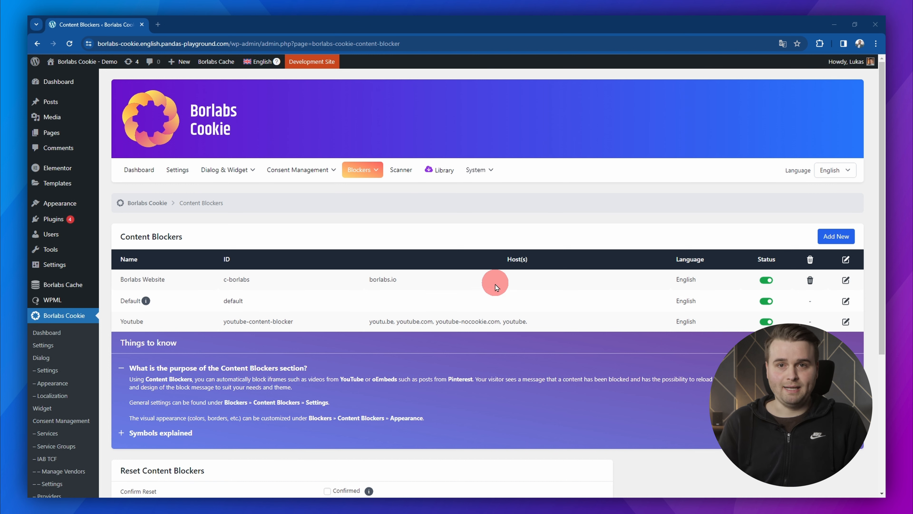
pyautogui.click(847, 281)
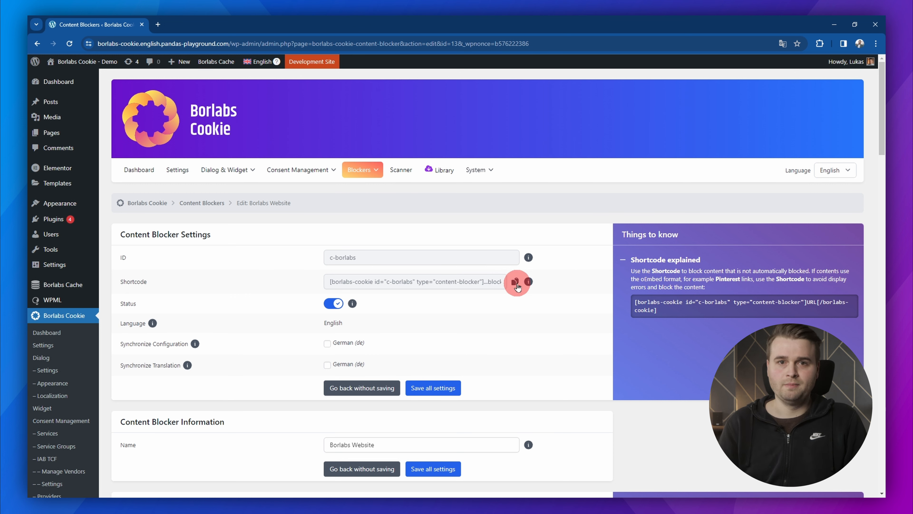
pyautogui.click(515, 283)
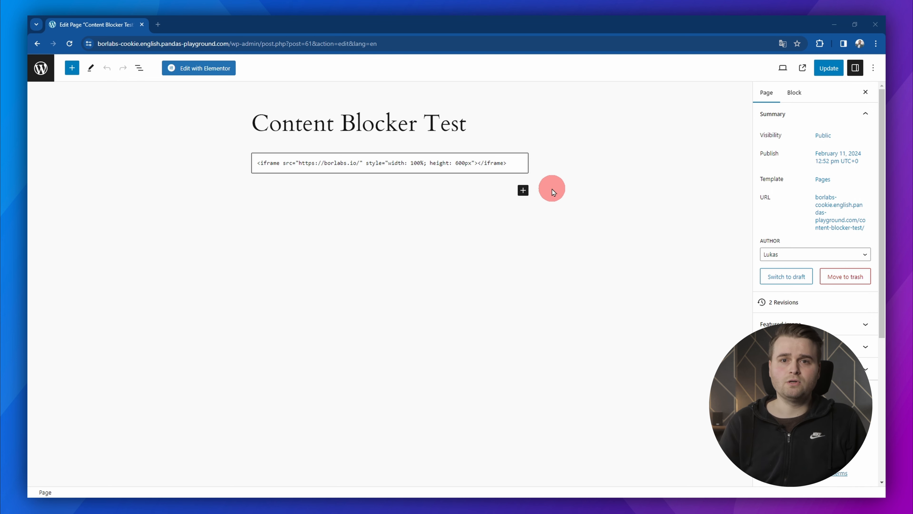
# - Add a Custom HTML block below the iframe on the Content Blocker Test page and paste the c-borlabs shortcode into it
pyautogui.click(523, 191)
pyautogui.click(547, 248)
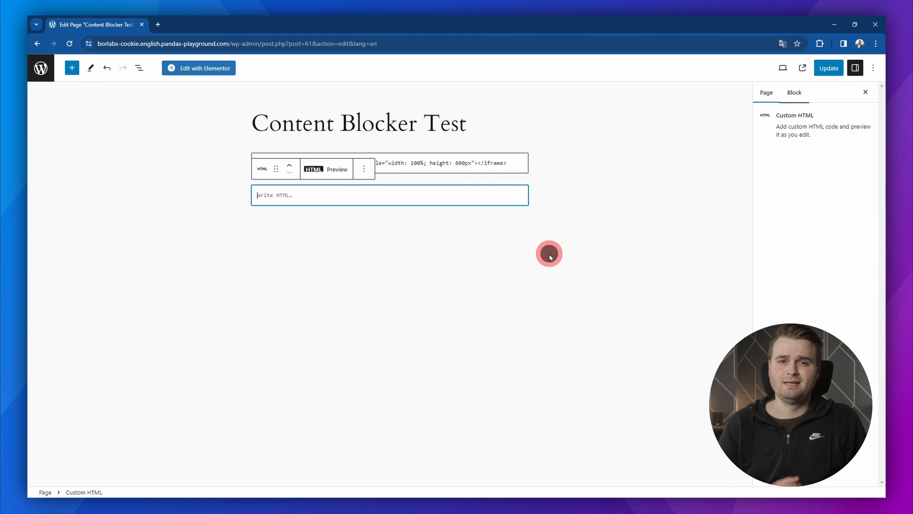
pyautogui.click(437, 195)
pyautogui.hotkey('ctrl', 'v')
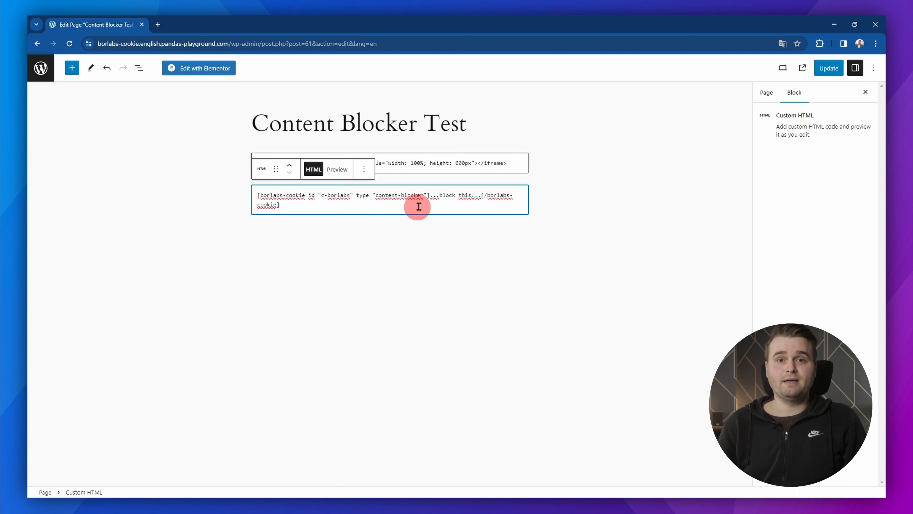
pyautogui.click(430, 196)
pyautogui.moveTo(431, 196); pyautogui.dragTo(480, 195)
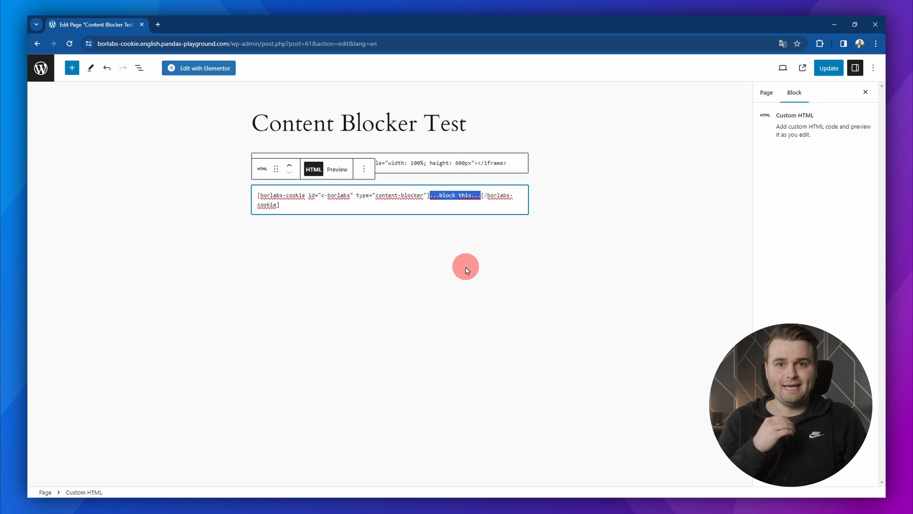
pyautogui.click(448, 208)
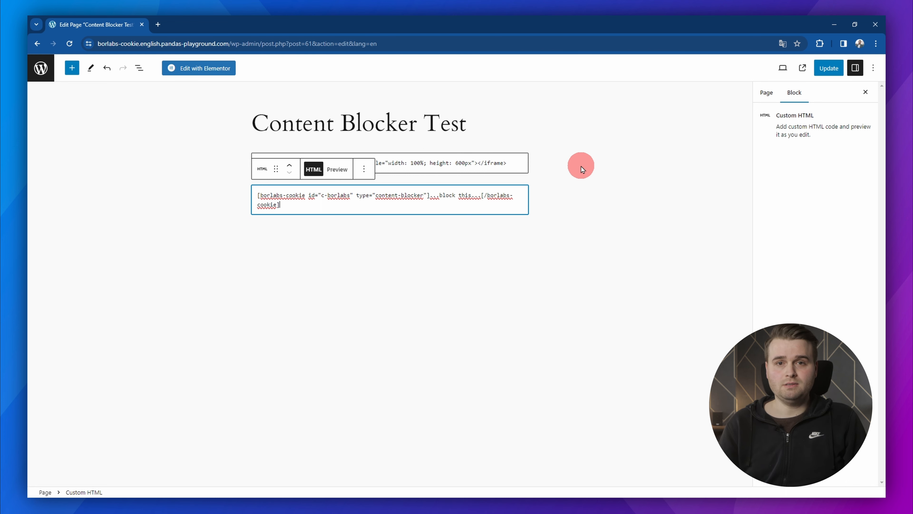
# - Replace the "...block this..." text in the shortcode with the iframe code copied from the first HTML block
pyautogui.click(523, 162)
pyautogui.hotkey('ctrl', 'a')
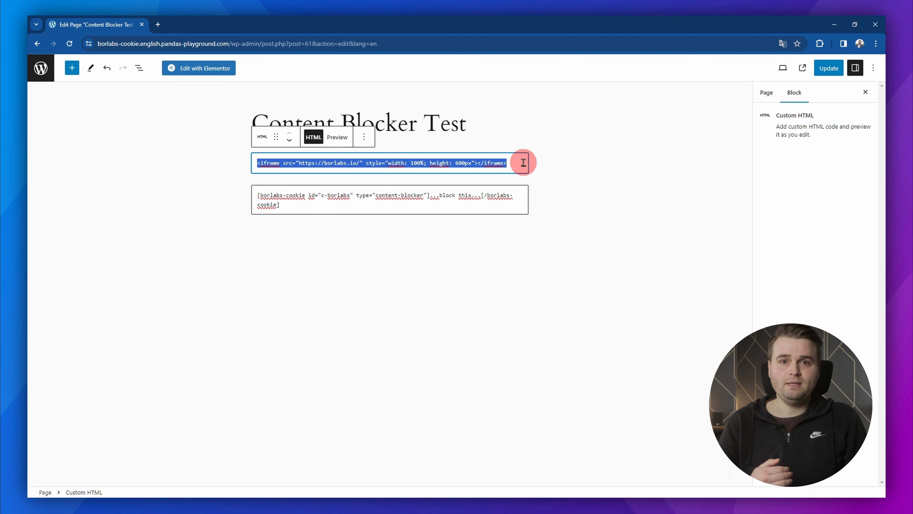
pyautogui.click(481, 194)
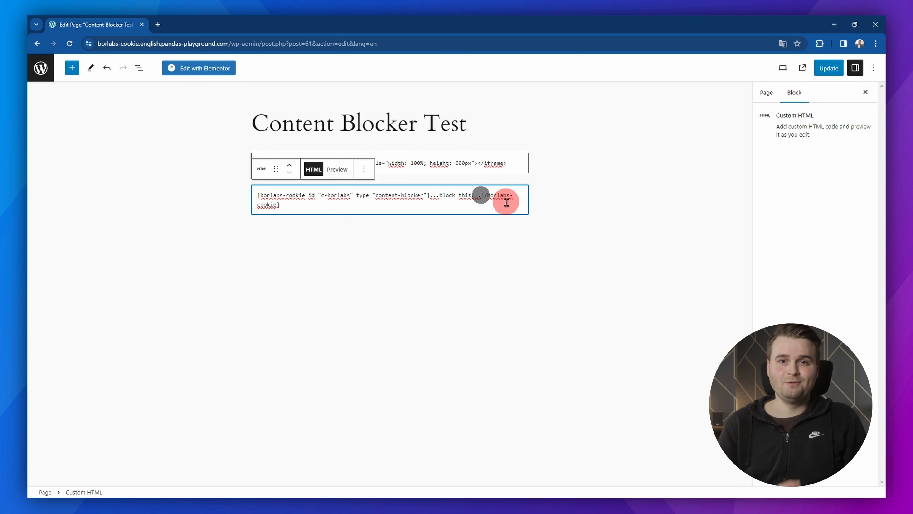
pyautogui.press('BackSpace')
pyautogui.press('BackSpace')
pyautogui.press('BackSpace')
pyautogui.press('BackSpace')
pyautogui.press('BackSpace')
pyautogui.press('BackSpace')
pyautogui.press('BackSpace')
pyautogui.press('BackSpace')
pyautogui.press('BackSpace')
pyautogui.press('BackSpace')
pyautogui.press('BackSpace')
pyautogui.press('BackSpace')
pyautogui.press('BackSpace')
pyautogui.press('BackSpace')
pyautogui.press('BackSpace')
pyautogui.press('BackSpace')
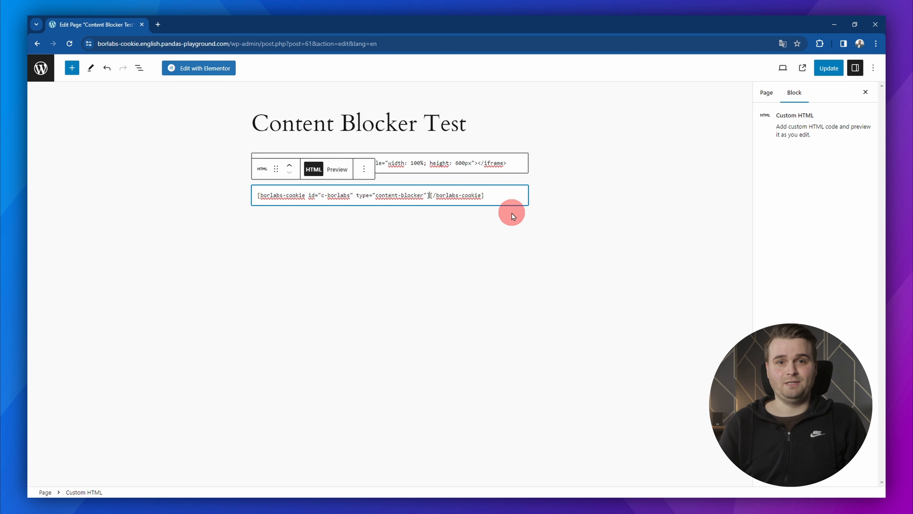
pyautogui.hotkey('ctrl', 'v')
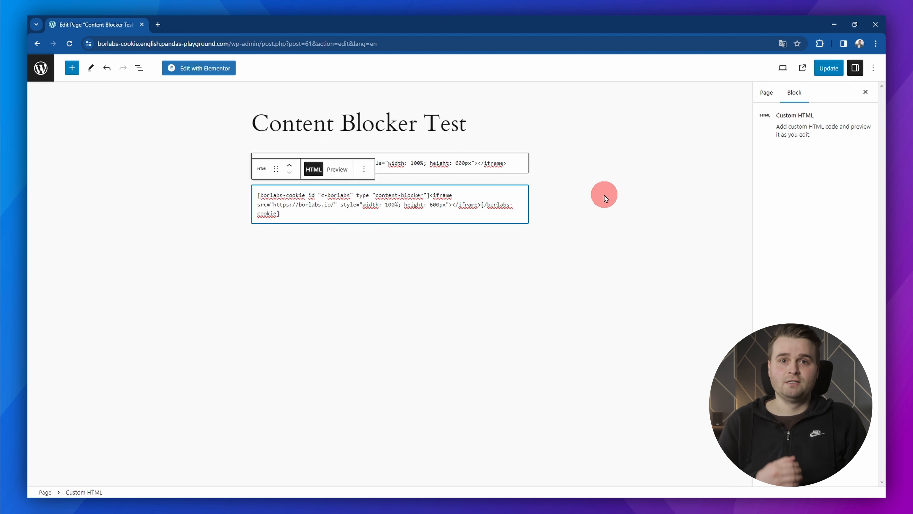
# - Delete the original iframe HTML block without the shortcode and update the page
pyautogui.click(603, 195)
pyautogui.click(515, 153)
pyautogui.click(373, 143)
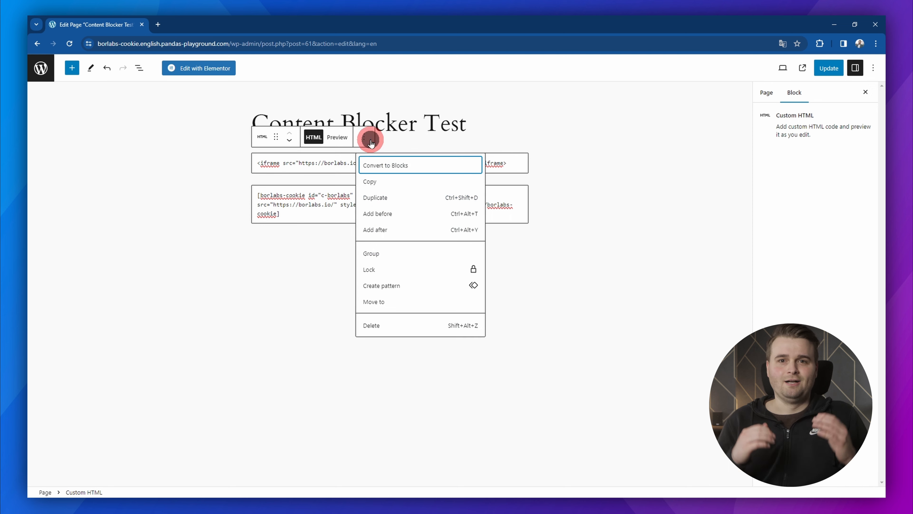
pyautogui.click(393, 323)
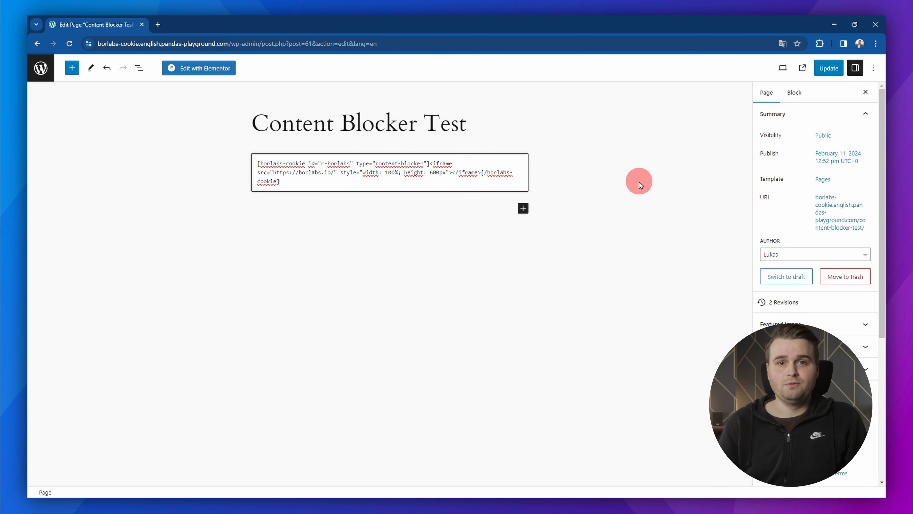
pyautogui.click(827, 70)
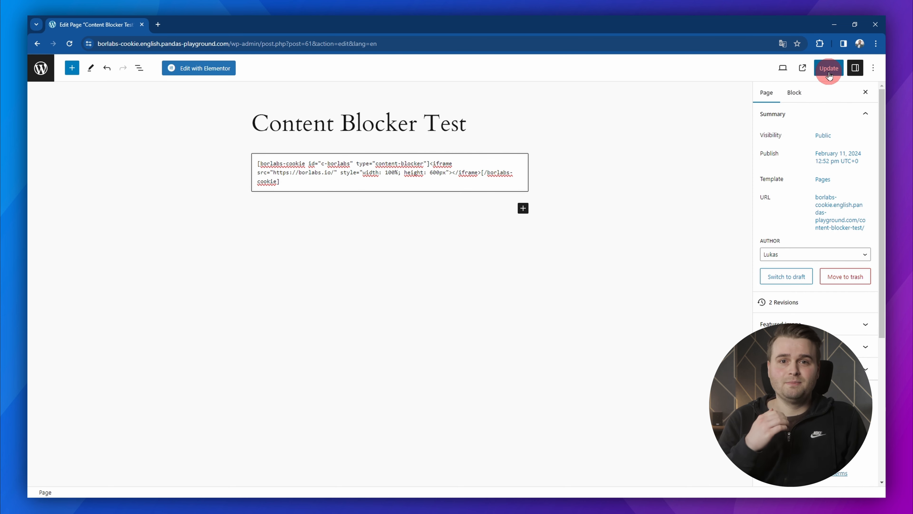